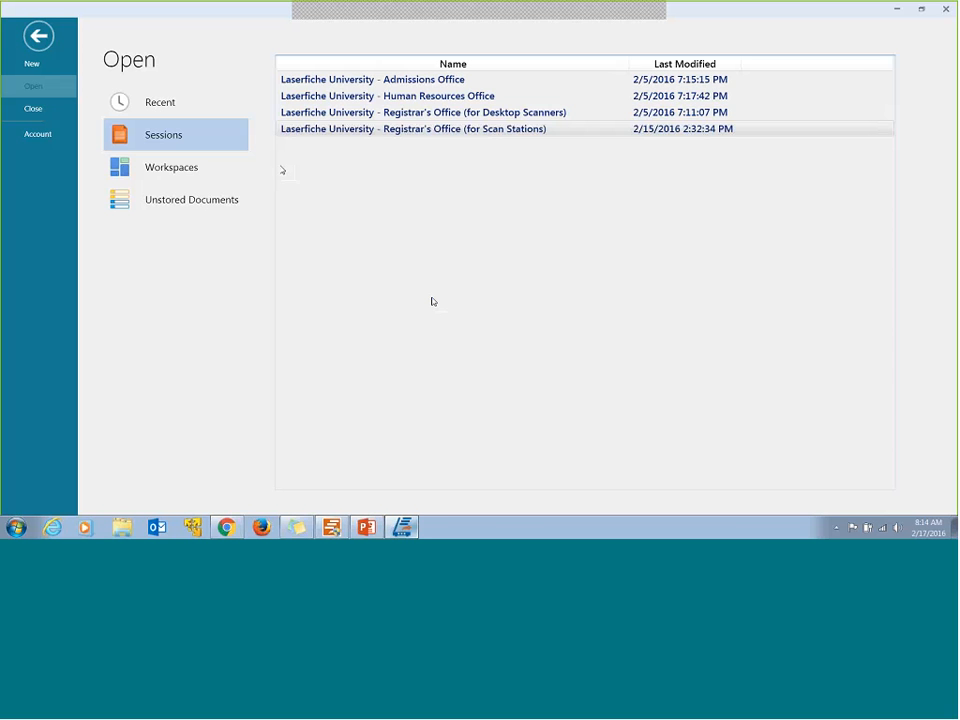
Open the saved session "Laserfiche University - Registrar's Office (for Scan Stations)" and scan the batch of documents
left_click(183, 114)
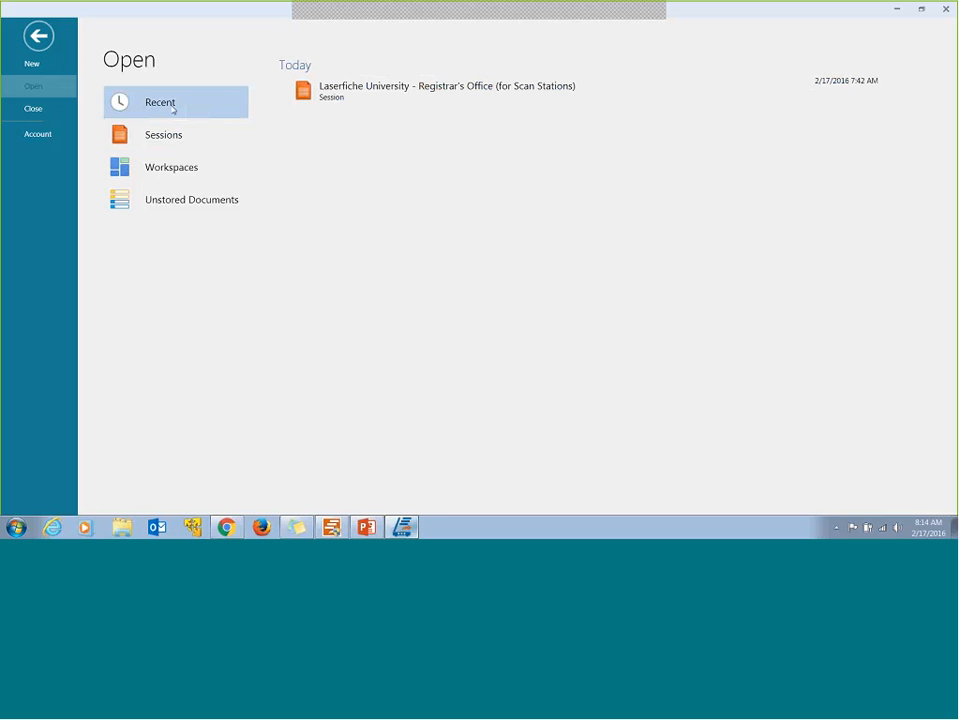
left_click(160, 207)
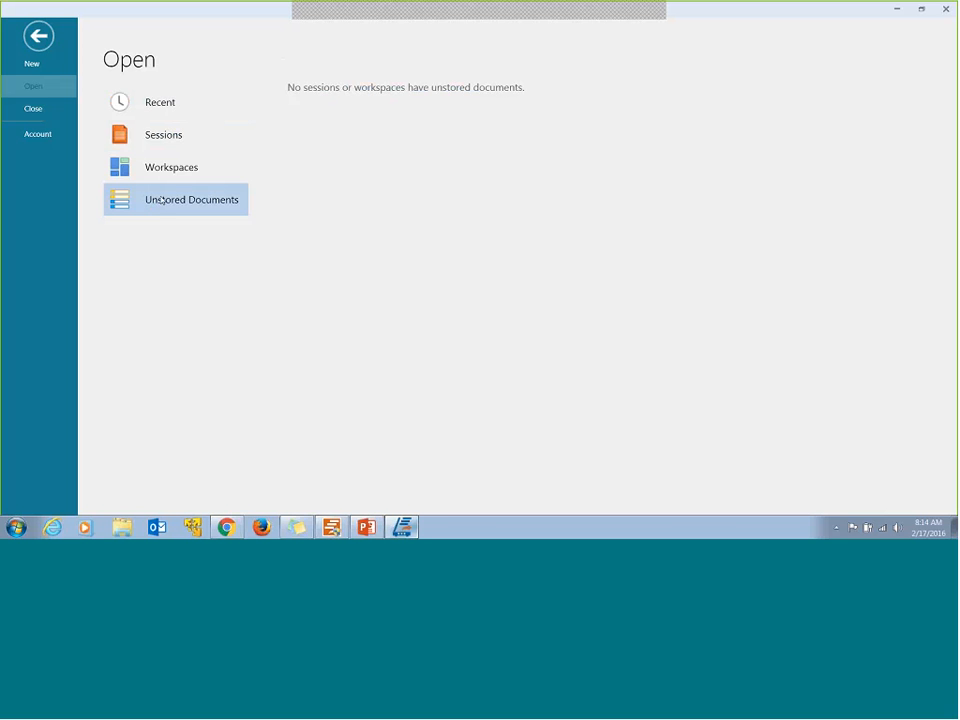
left_click(170, 188)
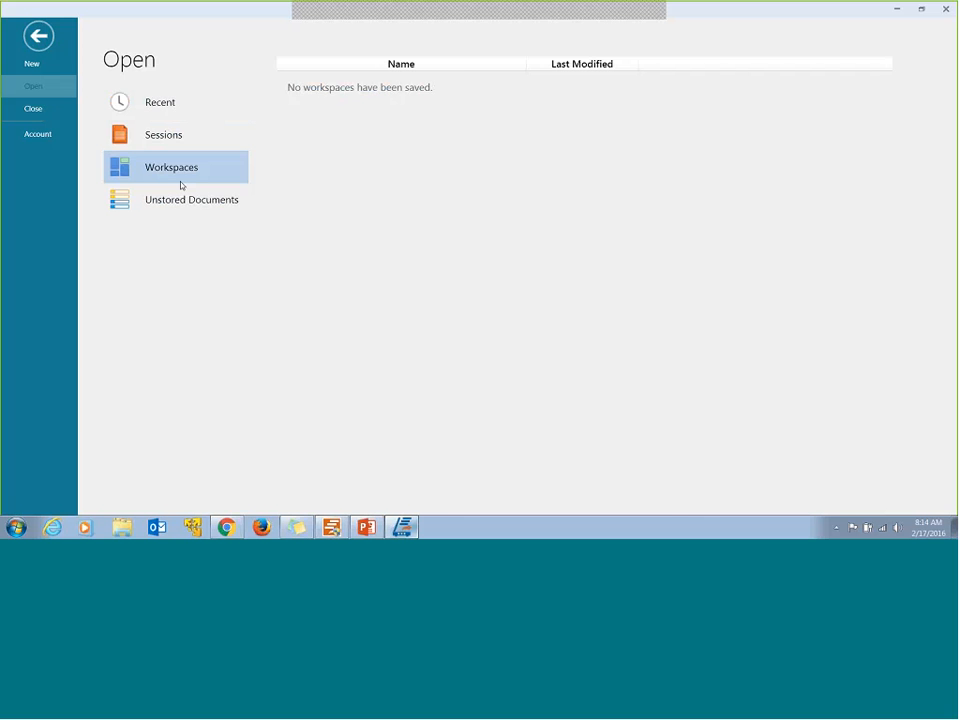
left_click(189, 133)
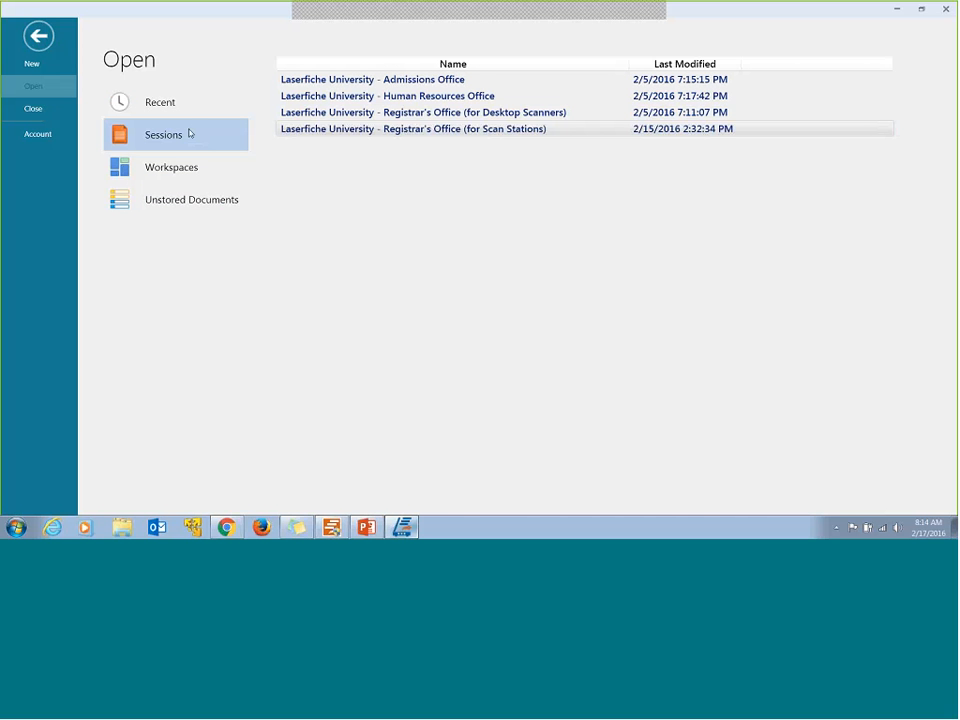
left_click(311, 135)
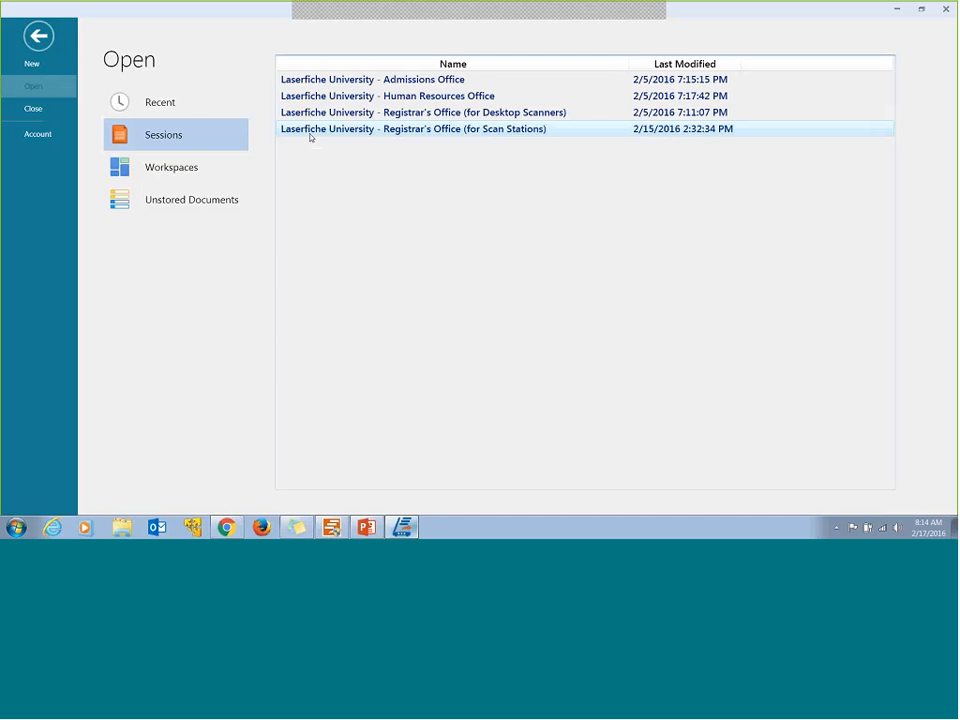
double_click(311, 137)
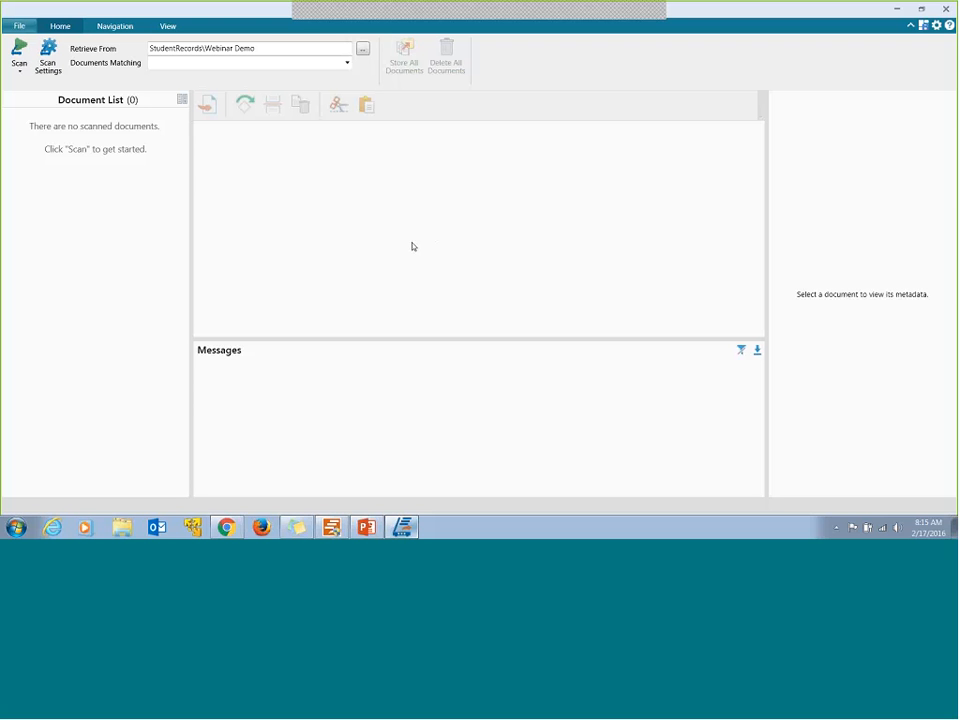
left_click(19, 58)
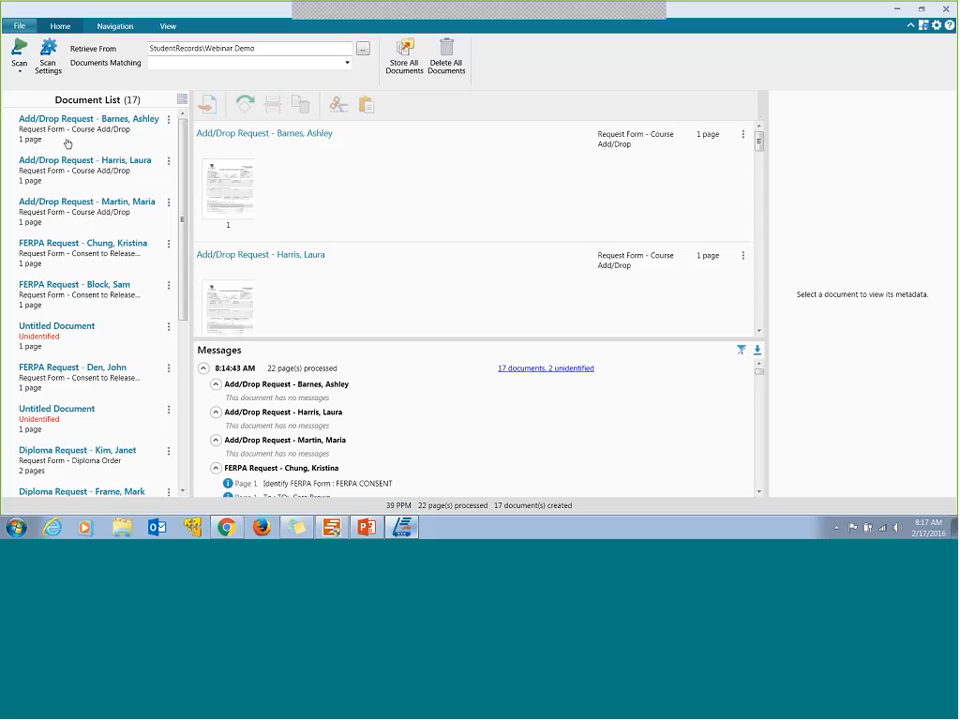
Preview the document list's compact layout, restore the detailed layout, and show the actions available for the first Add/Drop request
left_click(182, 100)
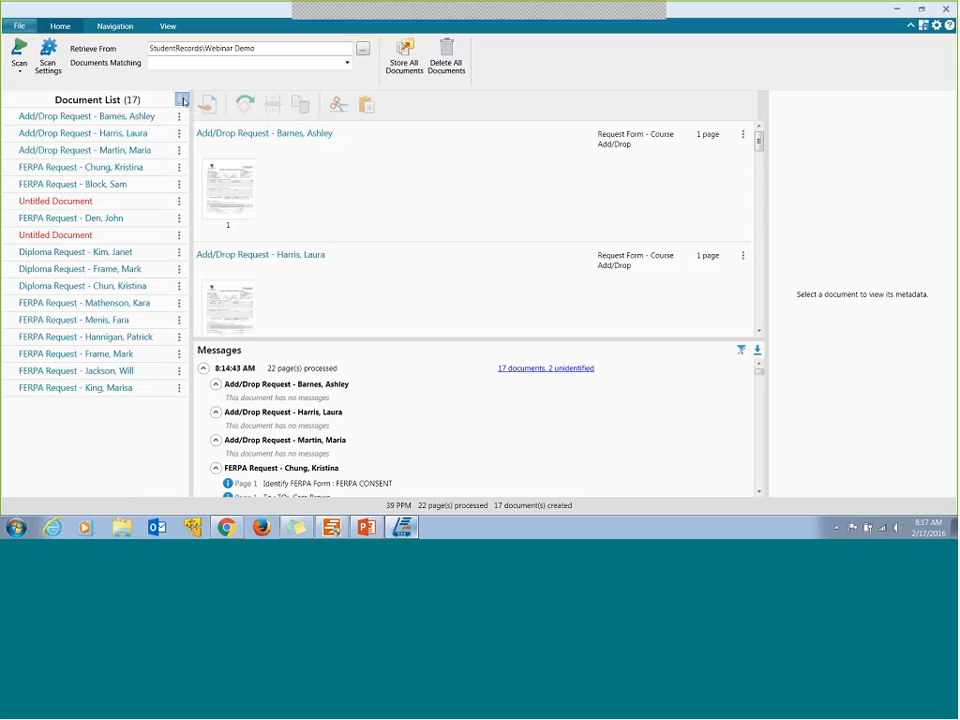
left_click(182, 100)
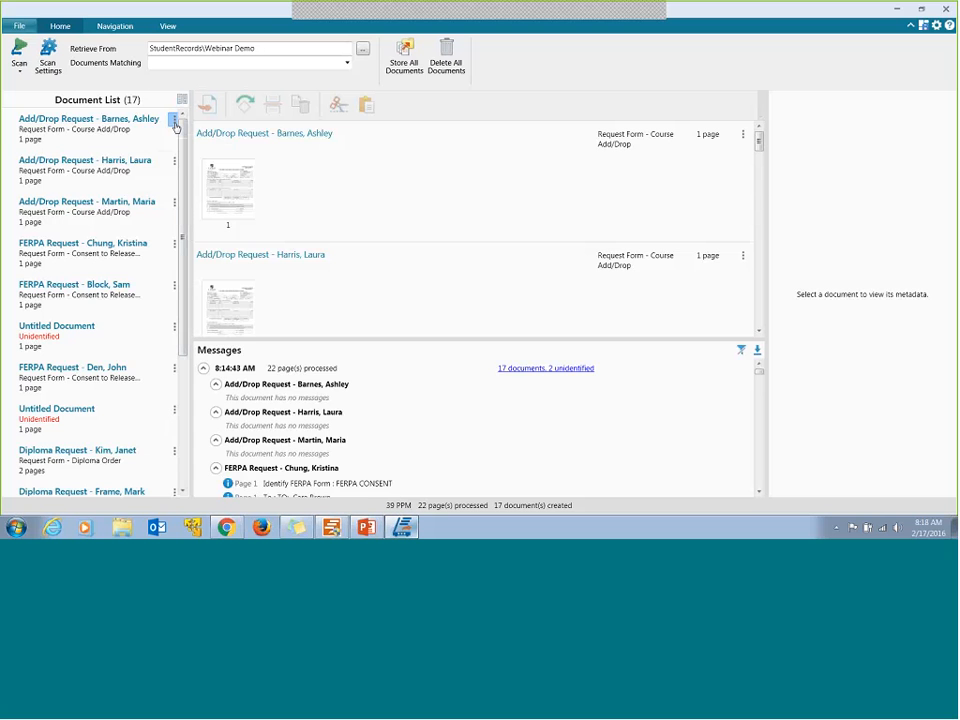
left_click(174, 121)
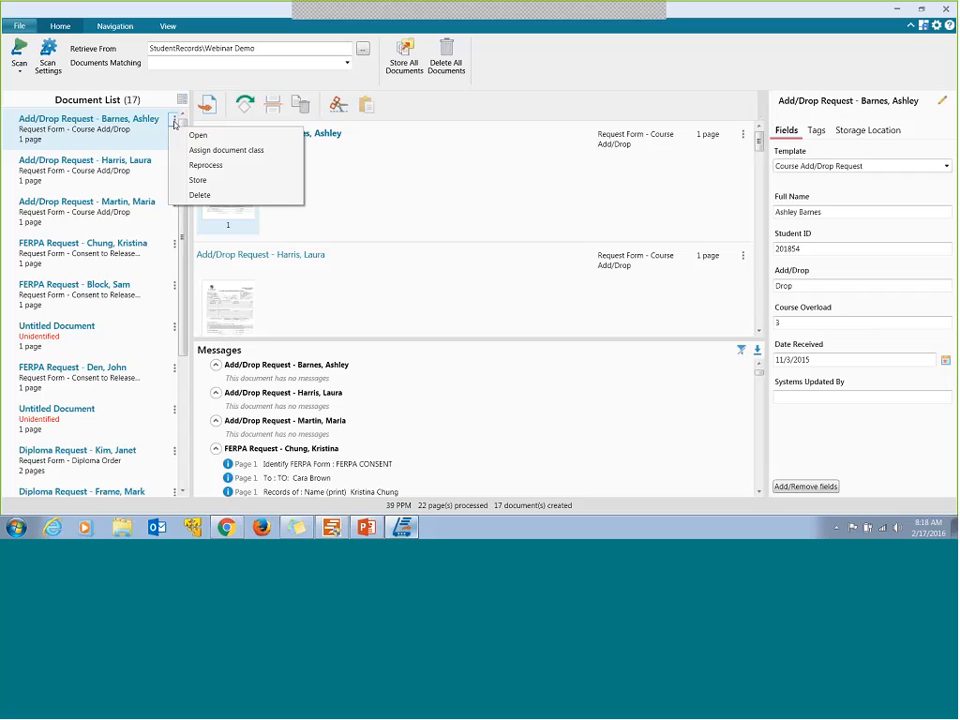
right_click(111, 142)
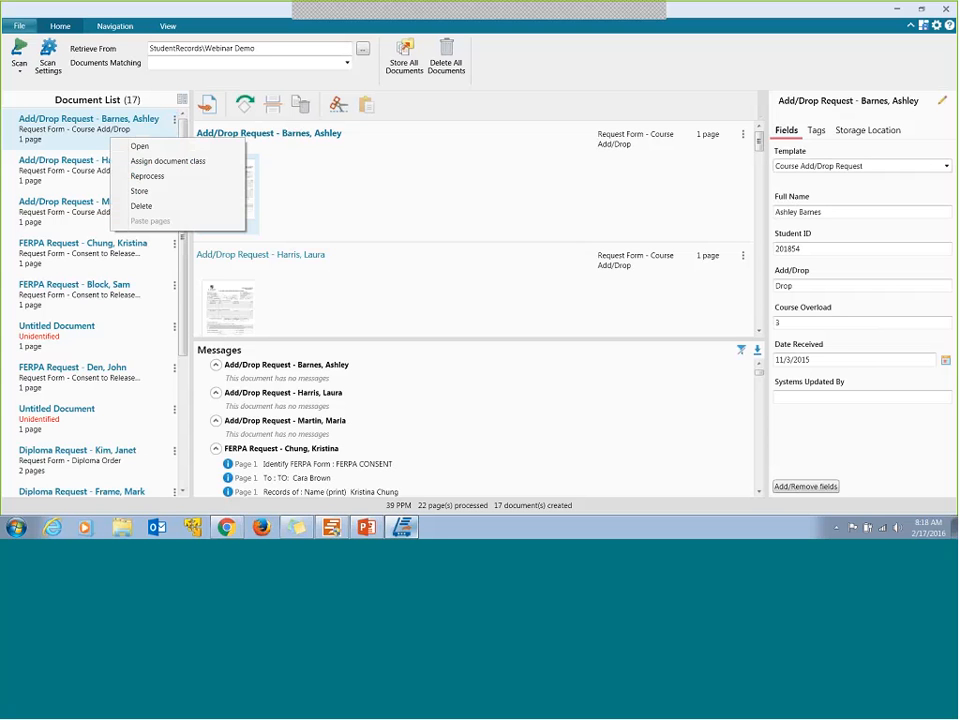
Review the metadata fields of the second and third Add/Drop requests and the first FERPA request
left_click(86, 182)
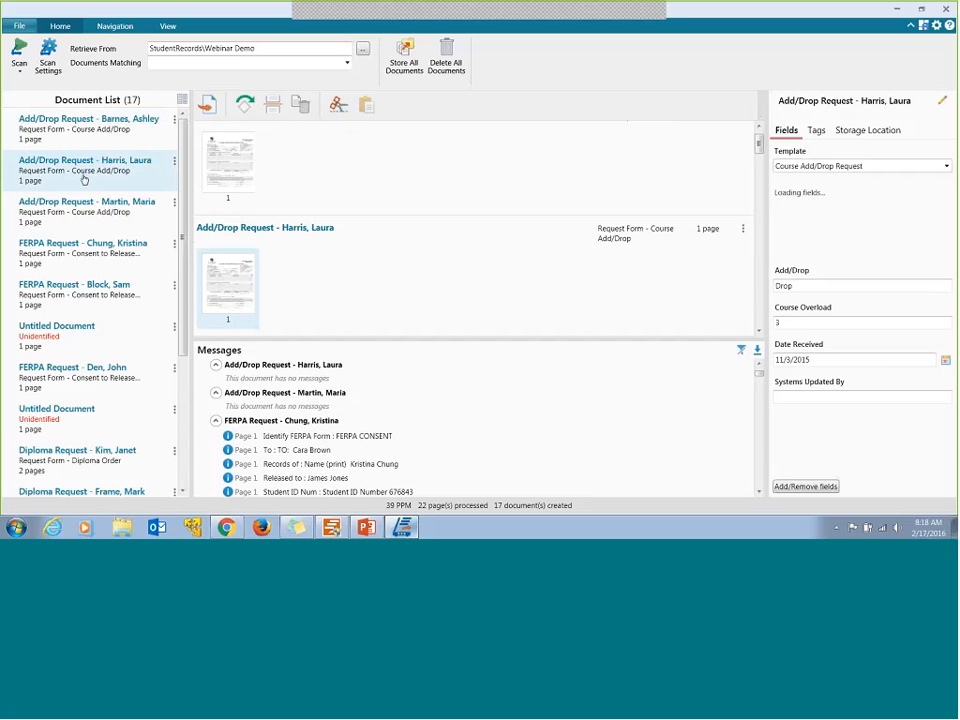
left_click(92, 222)
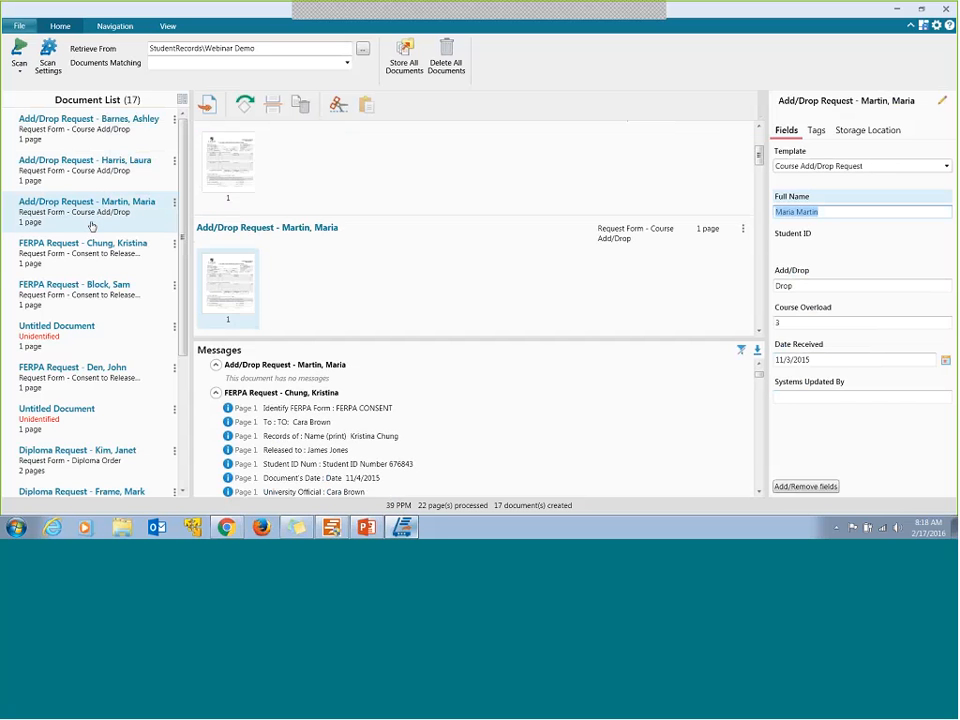
left_click(103, 253)
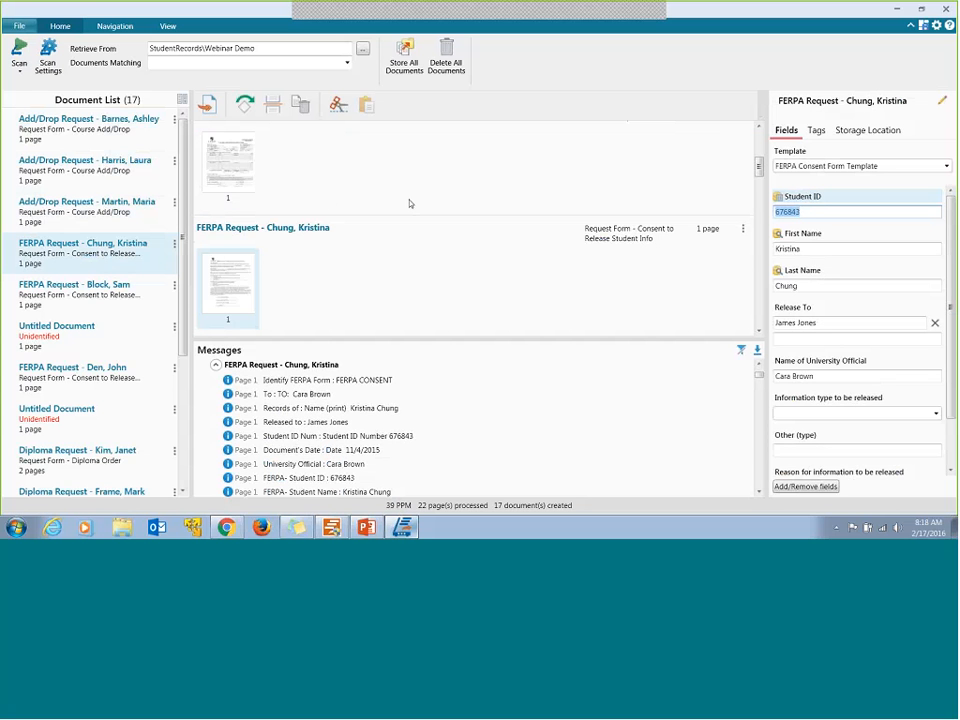
View the third Add/Drop request's page image, return to the thumbnails, and select the first FERPA request
scroll(409, 203, "down", 1)
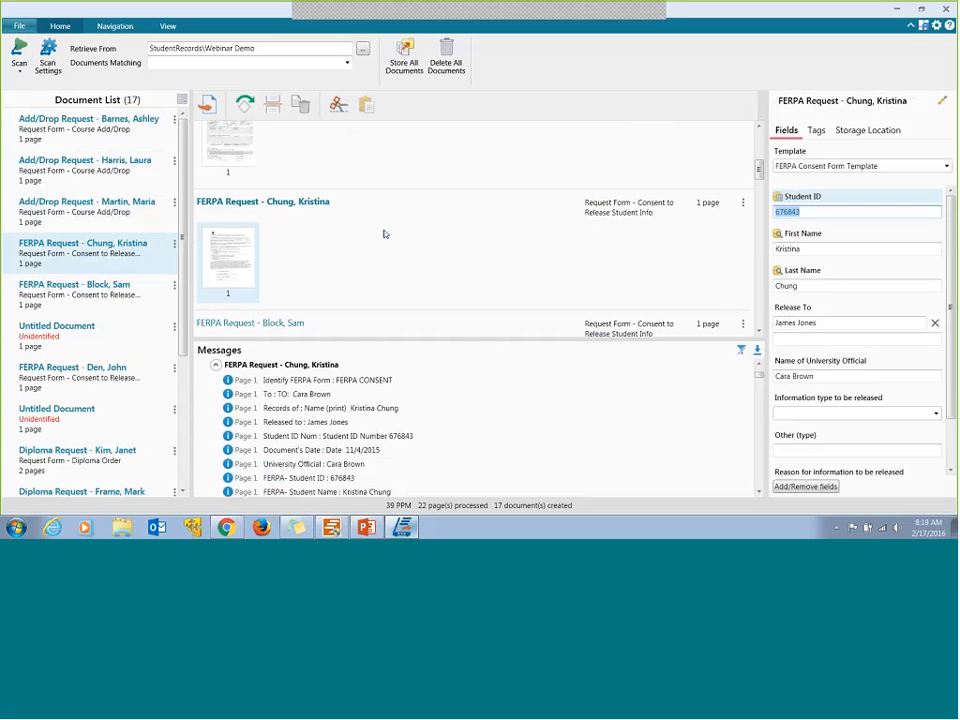
scroll(383, 234, "up", 1)
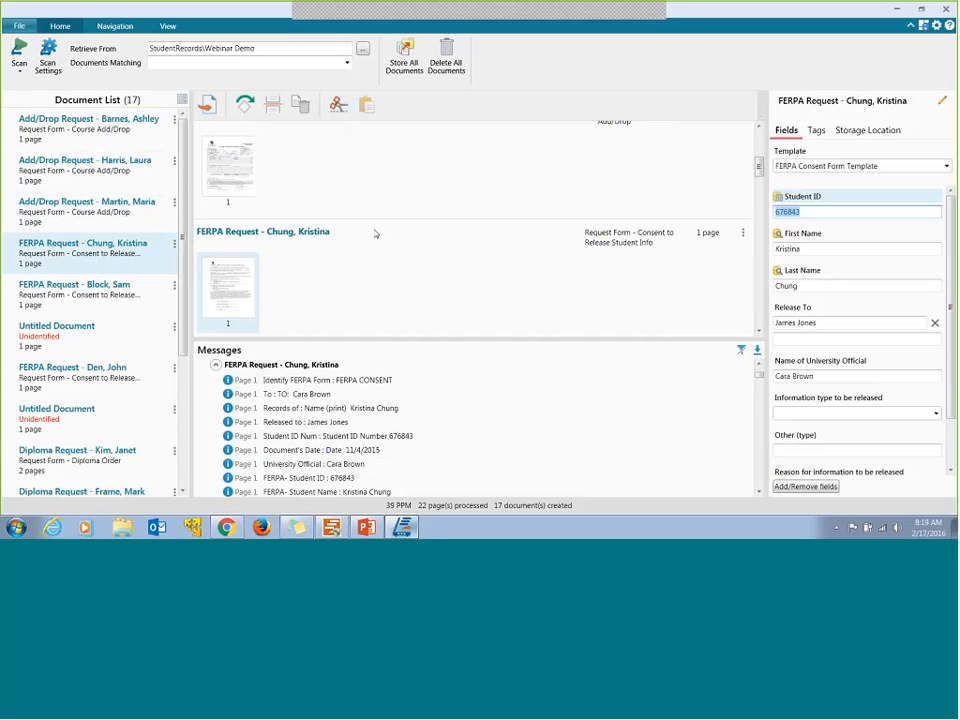
left_click(250, 186)
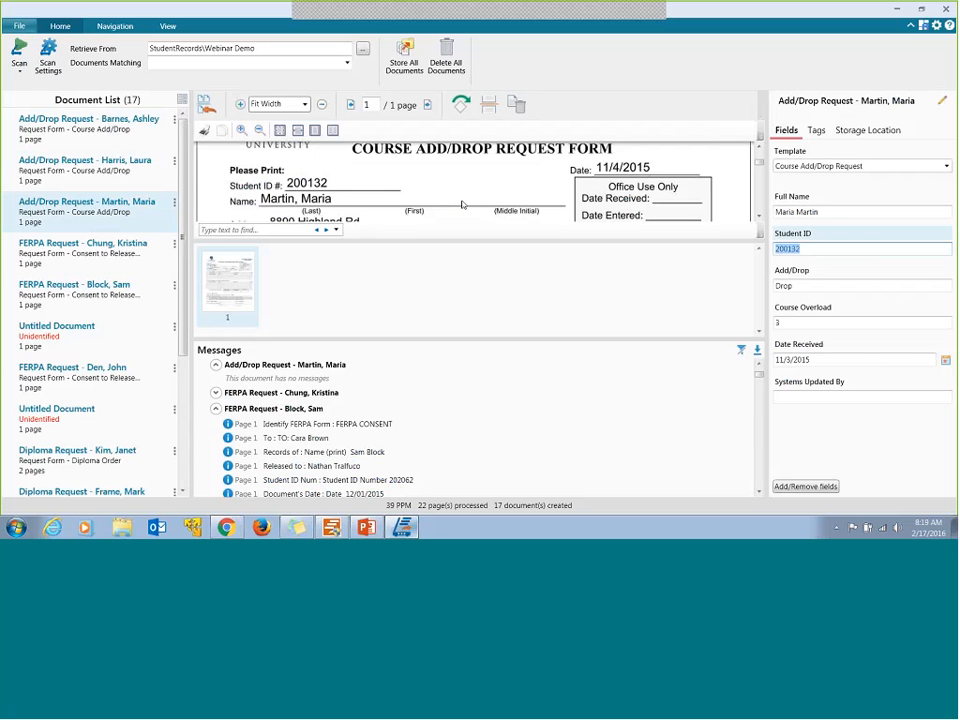
left_click(207, 104)
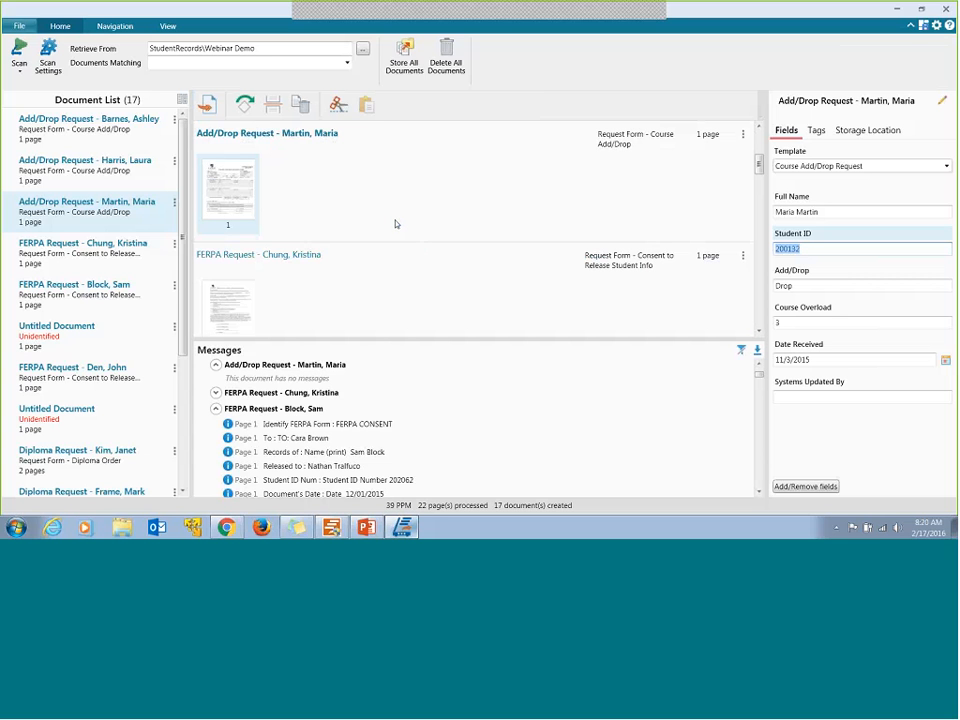
left_click_drag(229, 300, 262, 291)
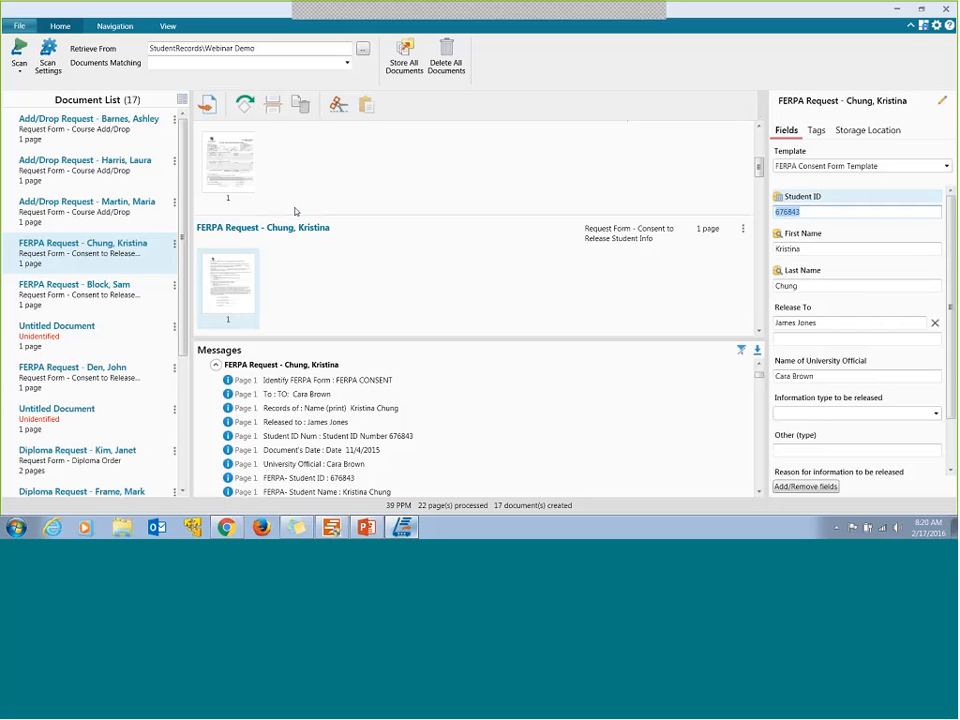
Open the page image of the first unidentified document in the list
scroll(128, 195, "down", 1)
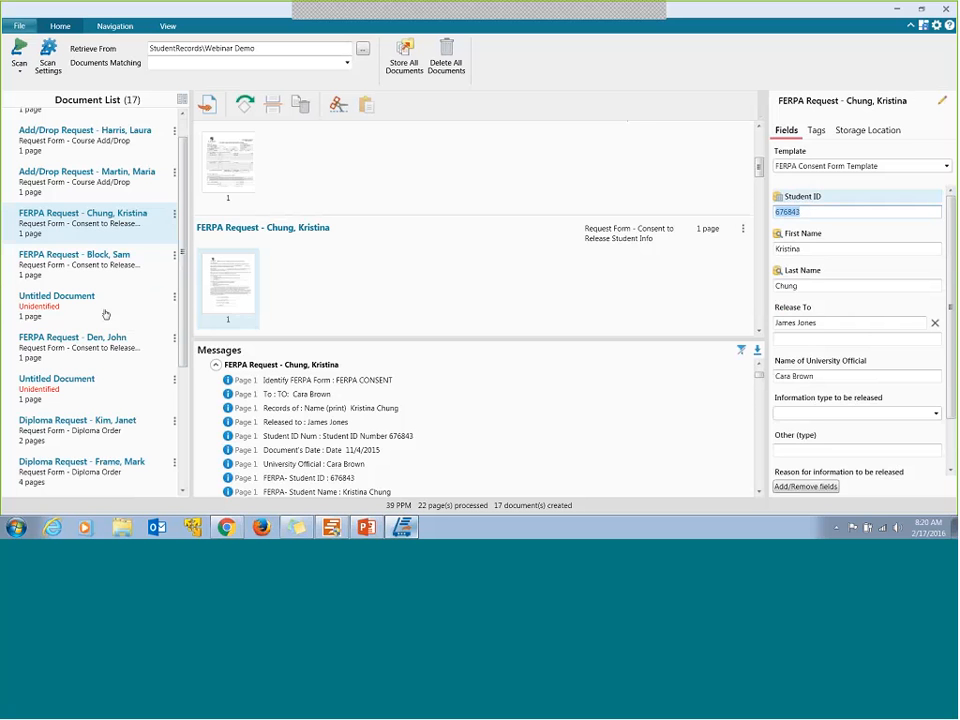
left_click(106, 314)
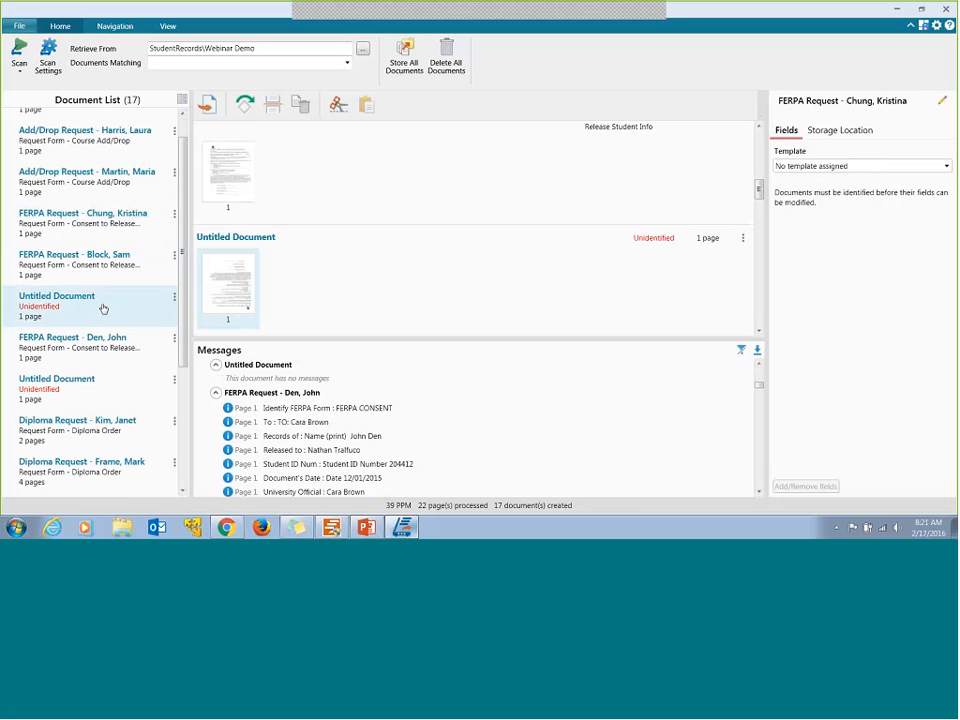
scroll(333, 260, "down", 2)
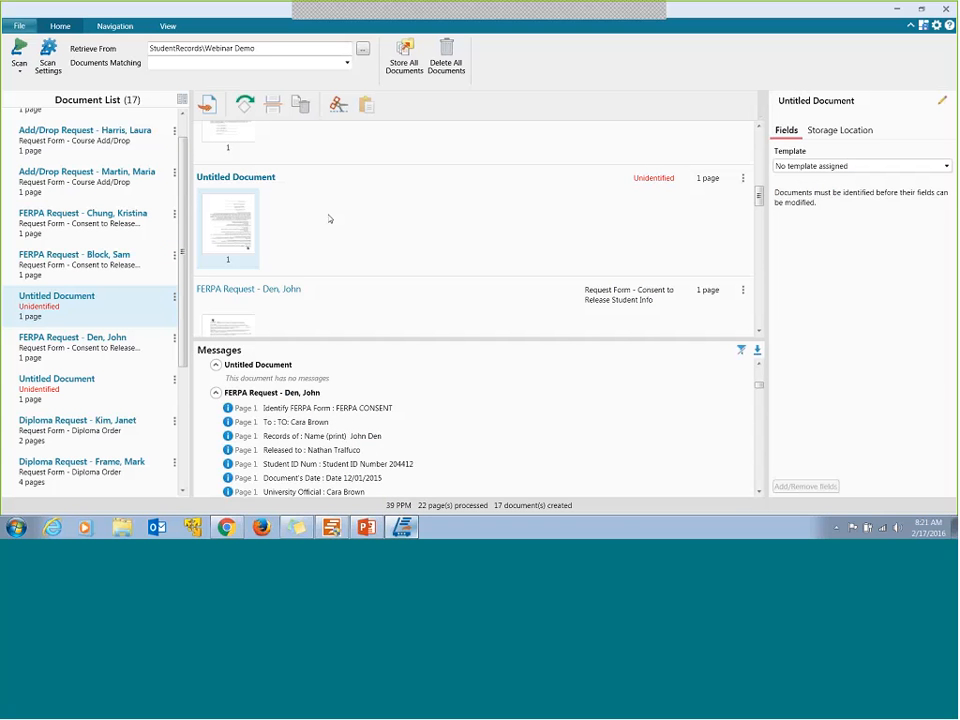
right_click(244, 226)
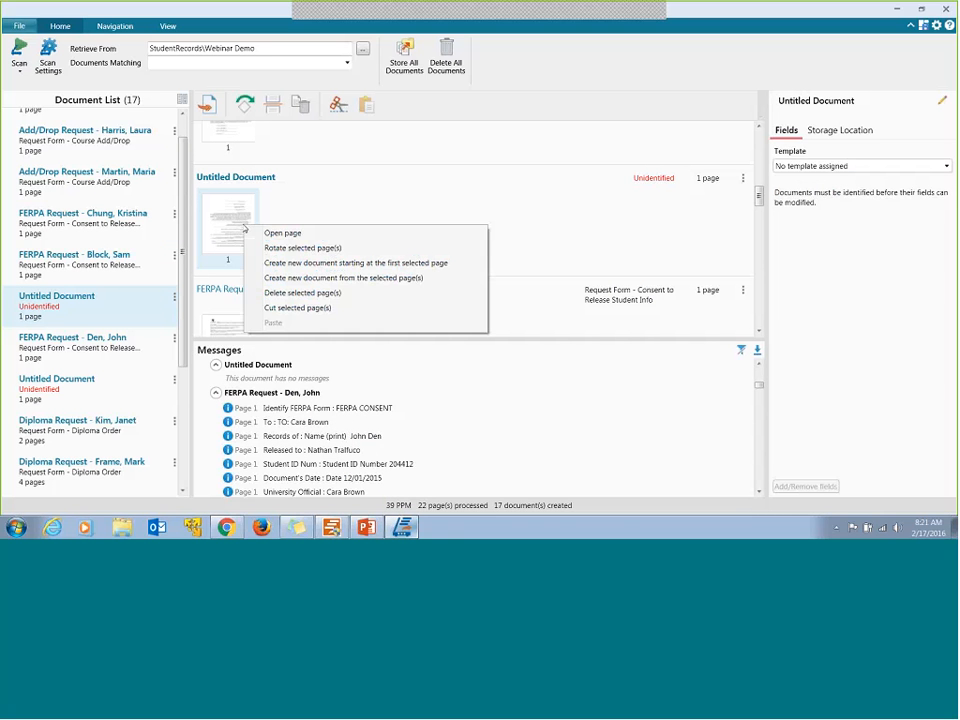
left_click(270, 236)
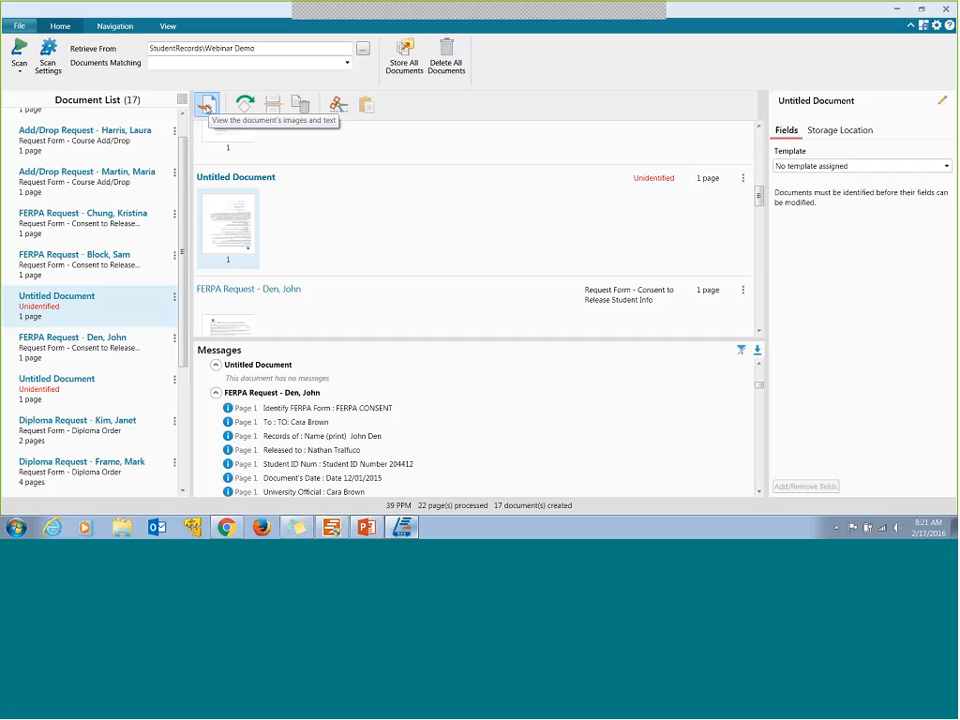
left_click(206, 106)
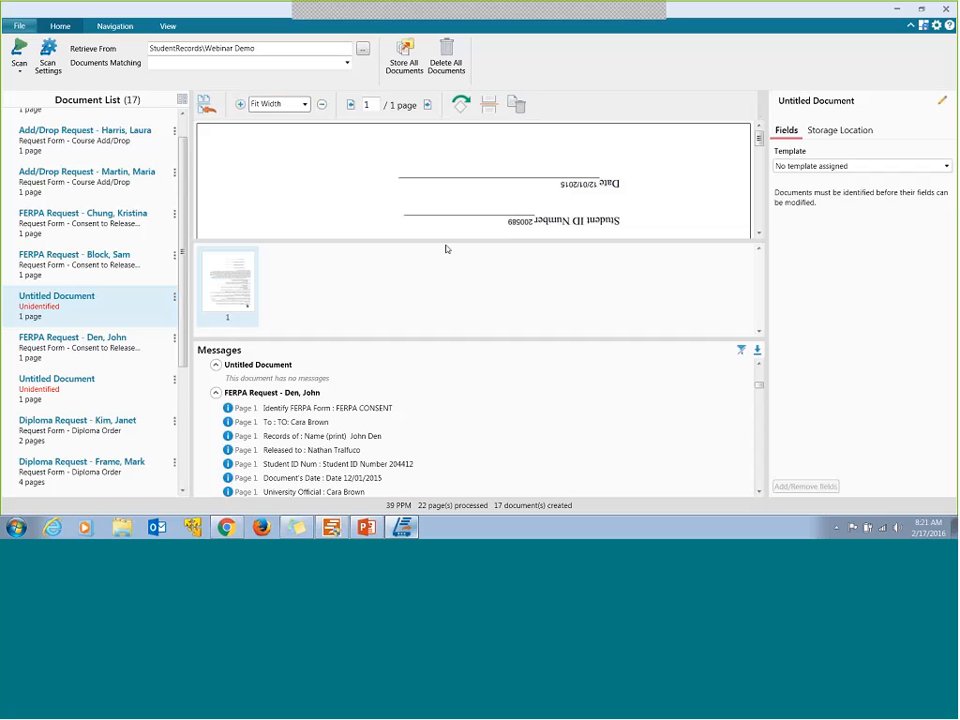
Enlarge the page image area, read the upside-down form, rotate it 180 degrees to upright, and return to the thumbnails
left_click_drag(457, 241, 457, 294)
scroll(457, 220, "down", 1)
scroll(487, 205, "down", 1)
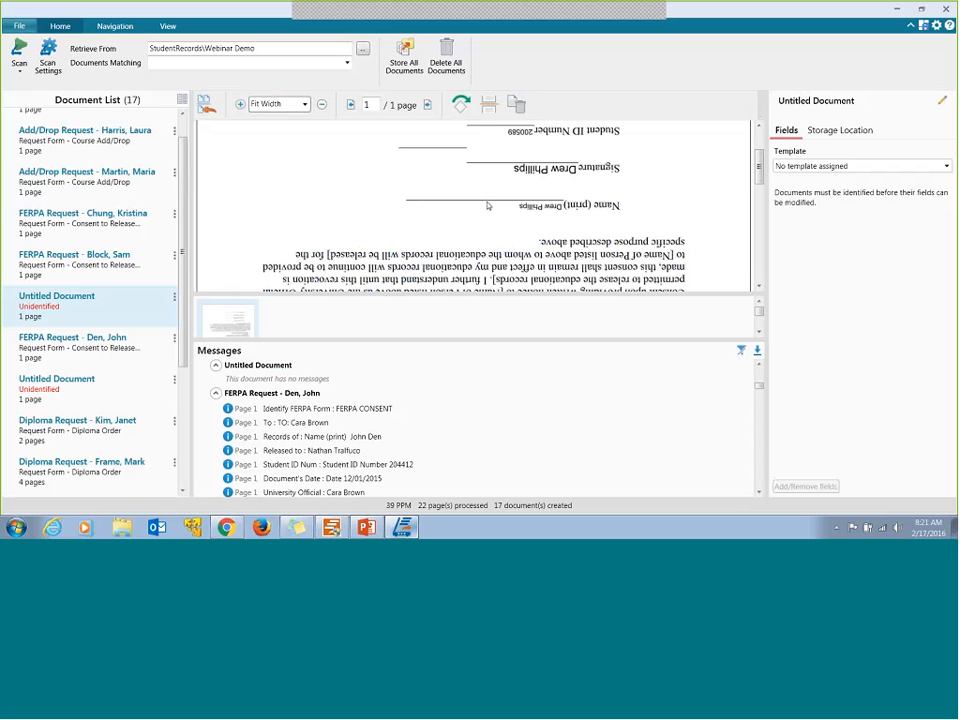
scroll(487, 205, "down", 1)
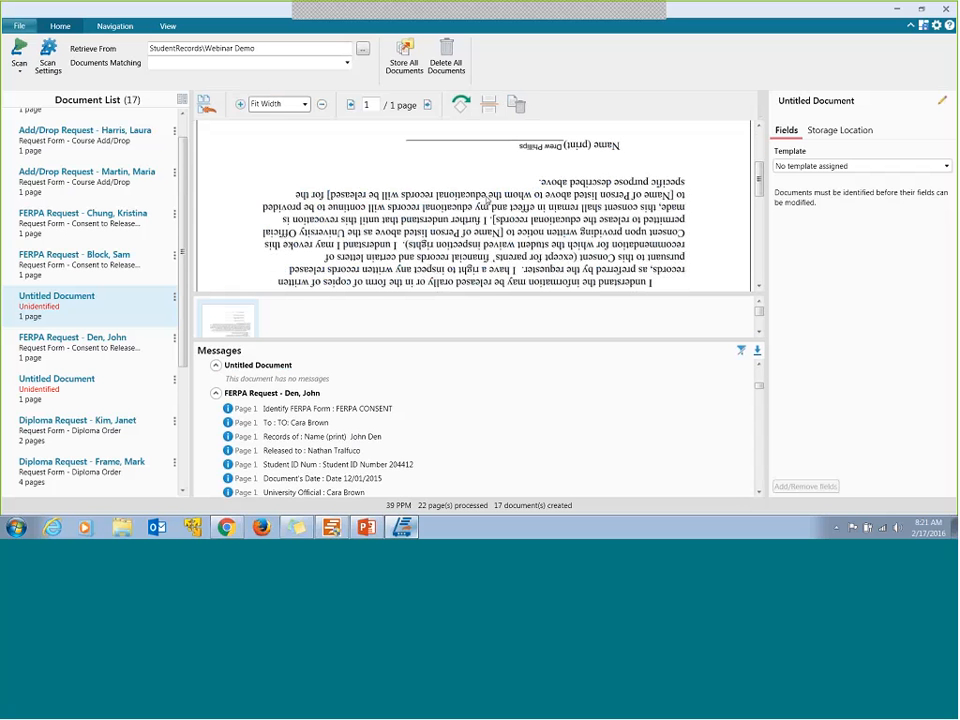
scroll(488, 203, "down", 2)
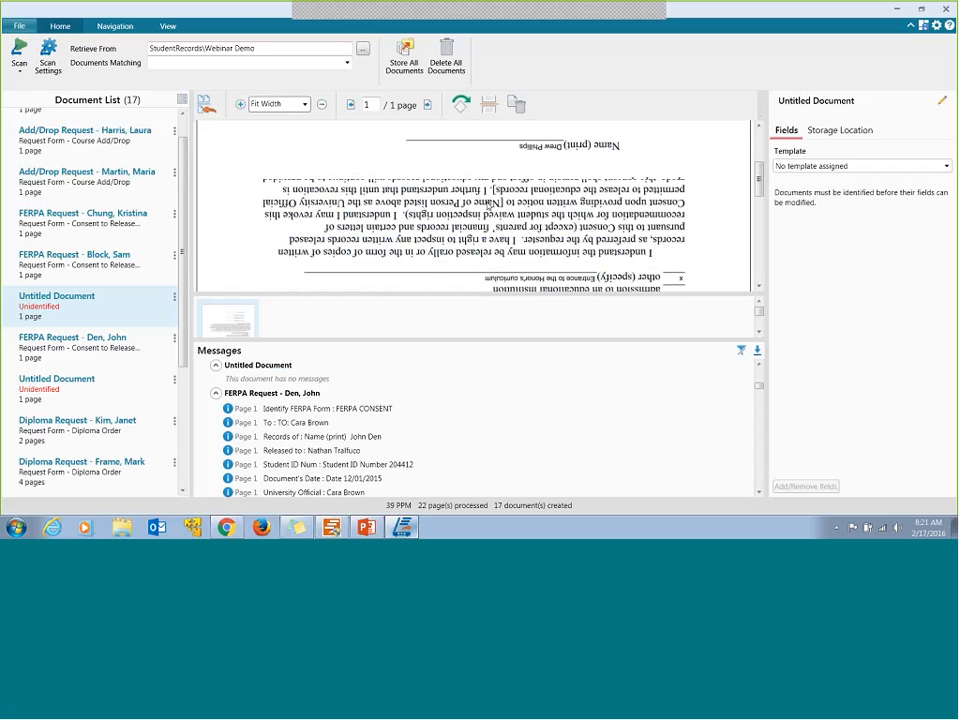
scroll(490, 205, "down", 1)
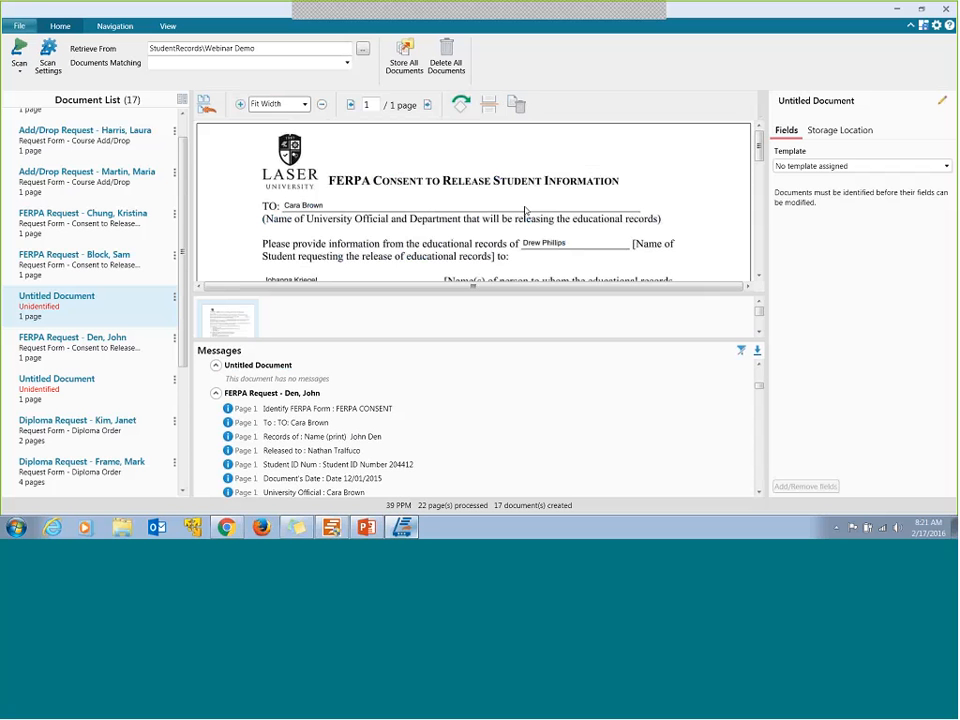
left_click(211, 109)
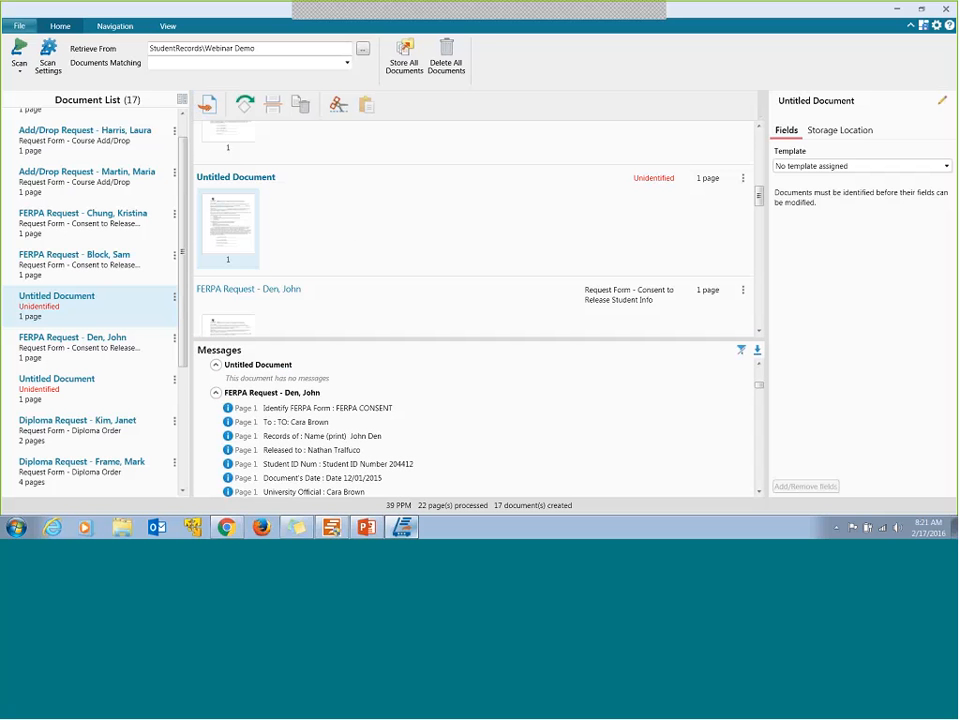
Inspect the second unidentified document's page image from end to end and return to the thumbnails
left_click(107, 390)
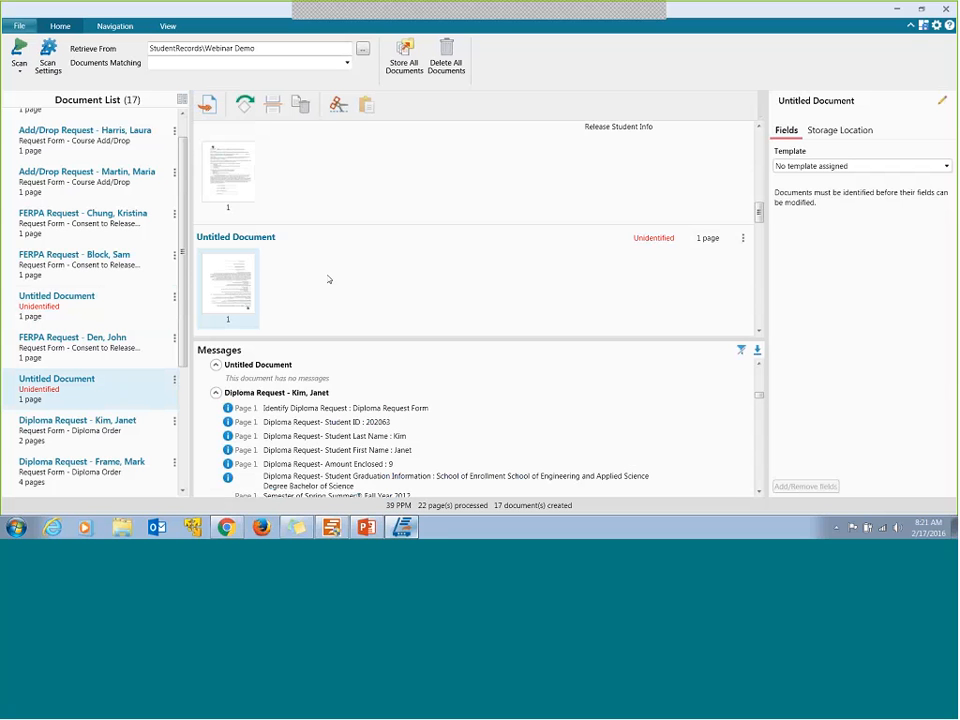
double_click(248, 284)
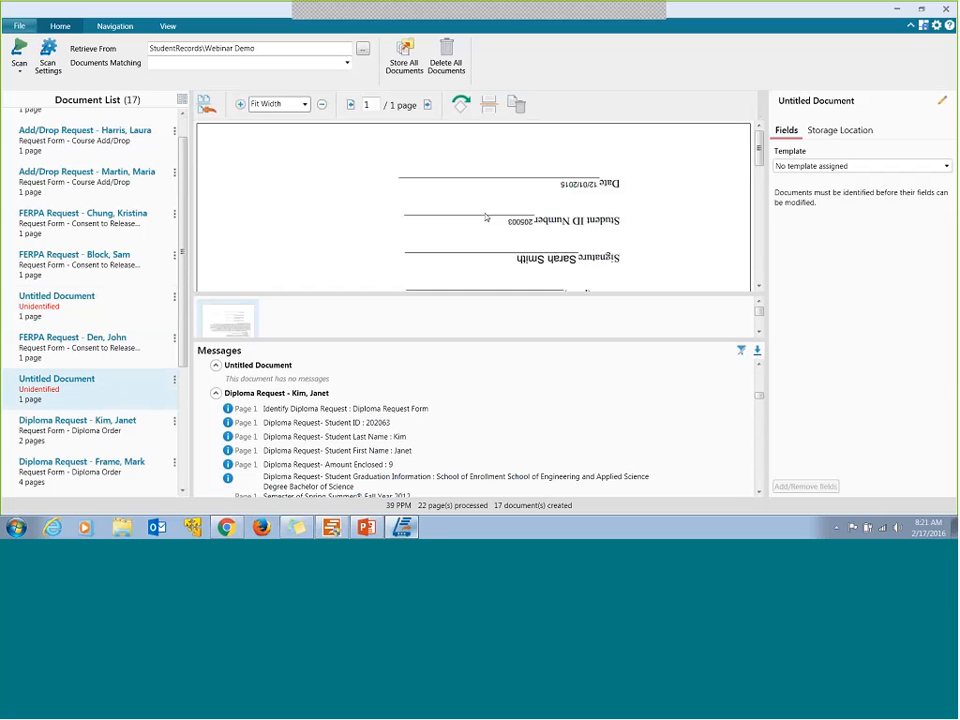
scroll(486, 217, "down", 5)
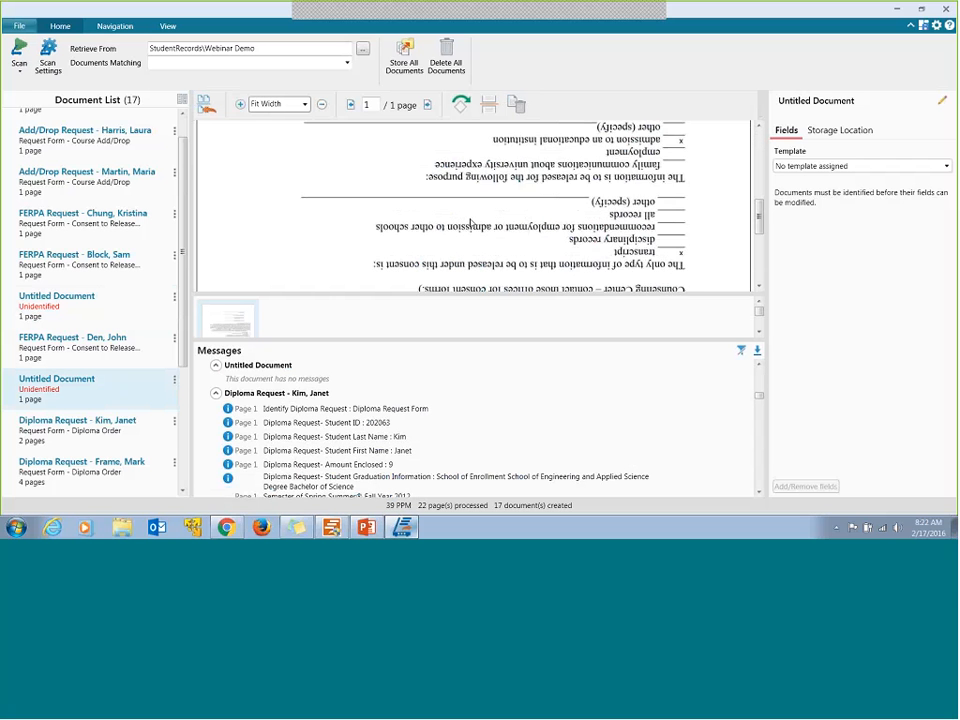
scroll(475, 222, "down", 5)
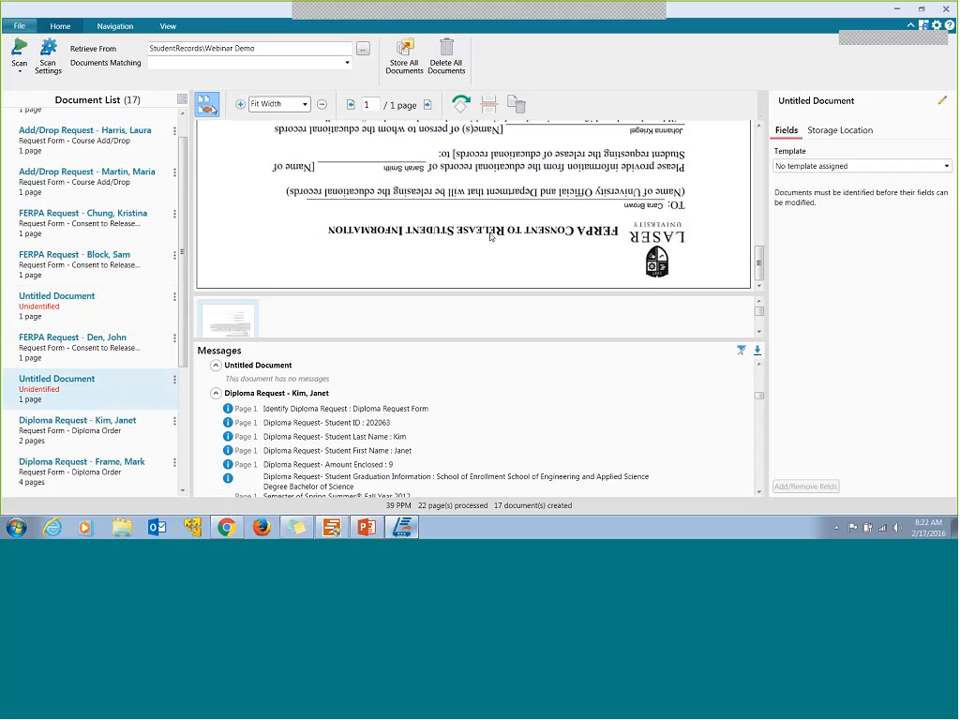
left_click(207, 105)
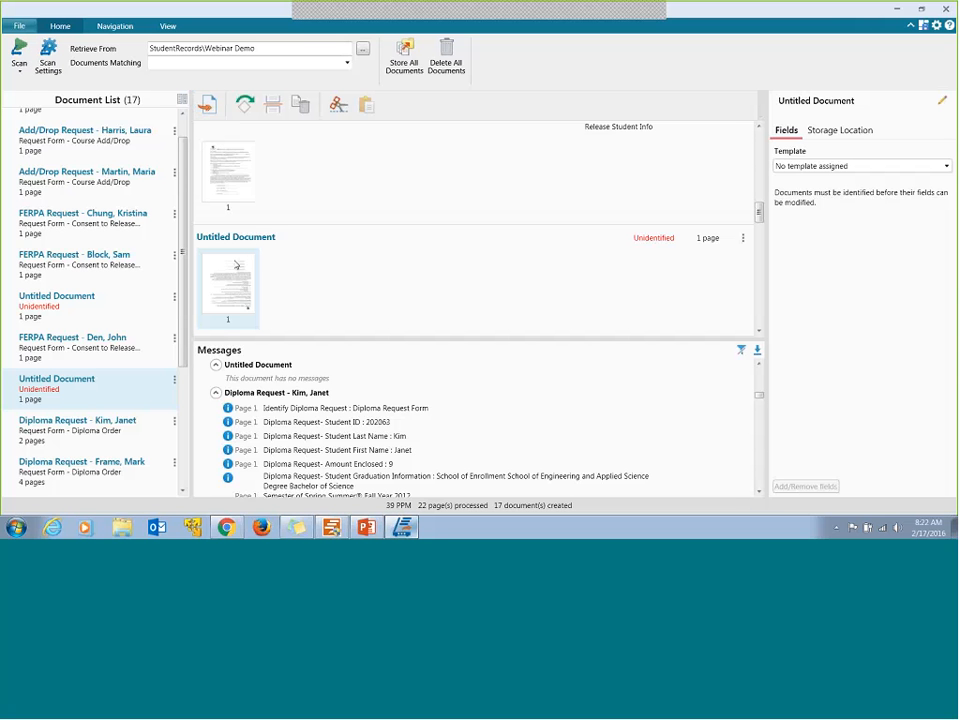
Rotate the second unidentified document's page upright, and assign both unidentified documents the class Request Form - Consent to Release Student Info
right_click(228, 289)
left_click(228, 289)
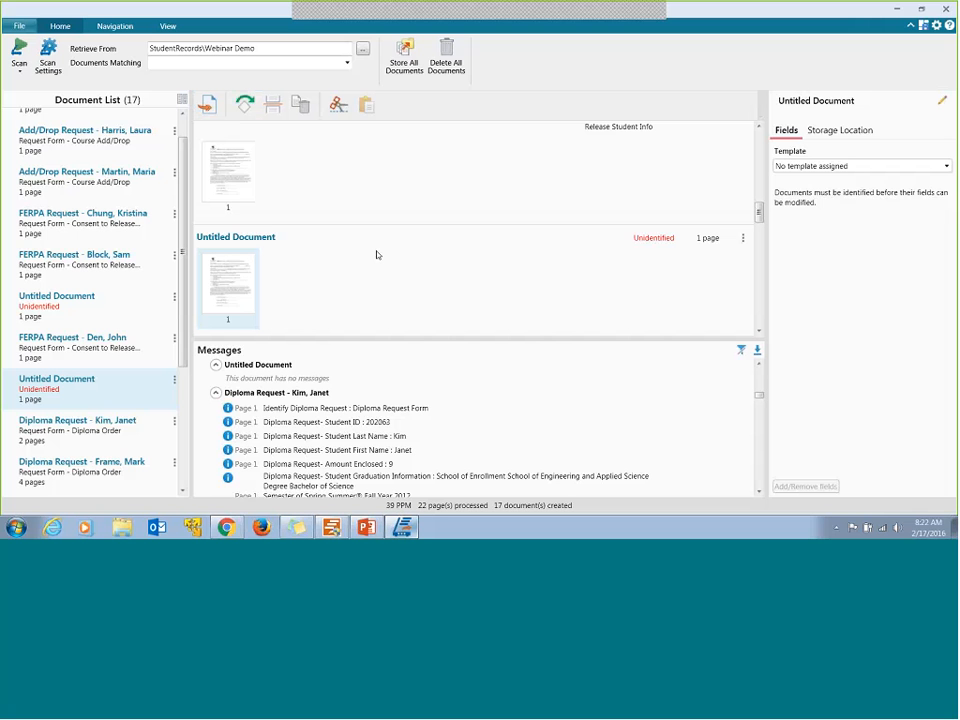
left_click(117, 315, "ctrl")
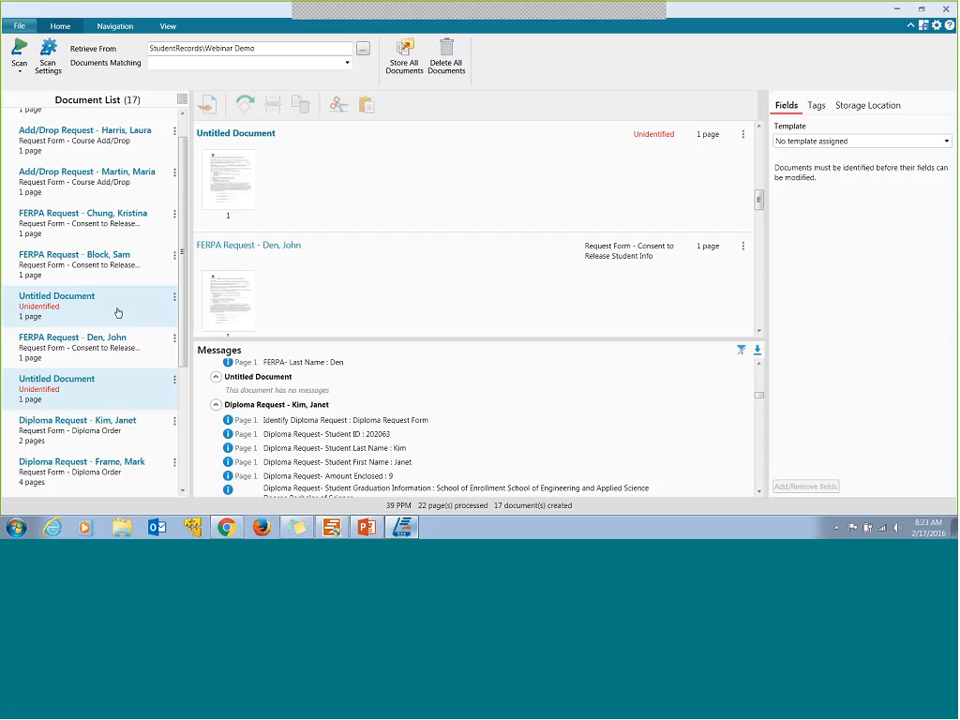
left_click(173, 299)
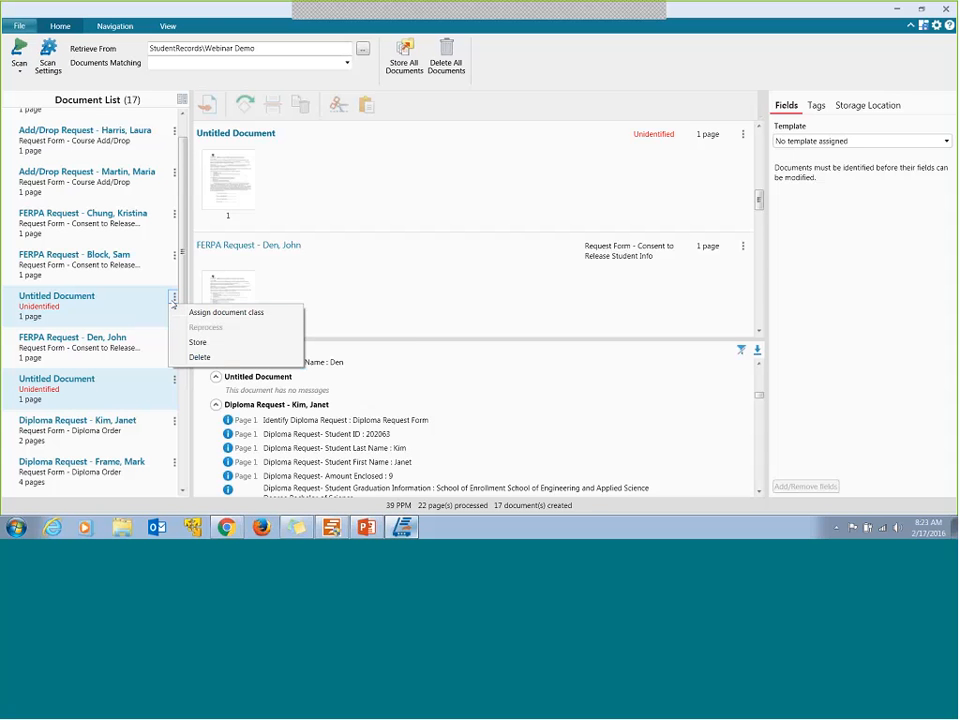
left_click(254, 320)
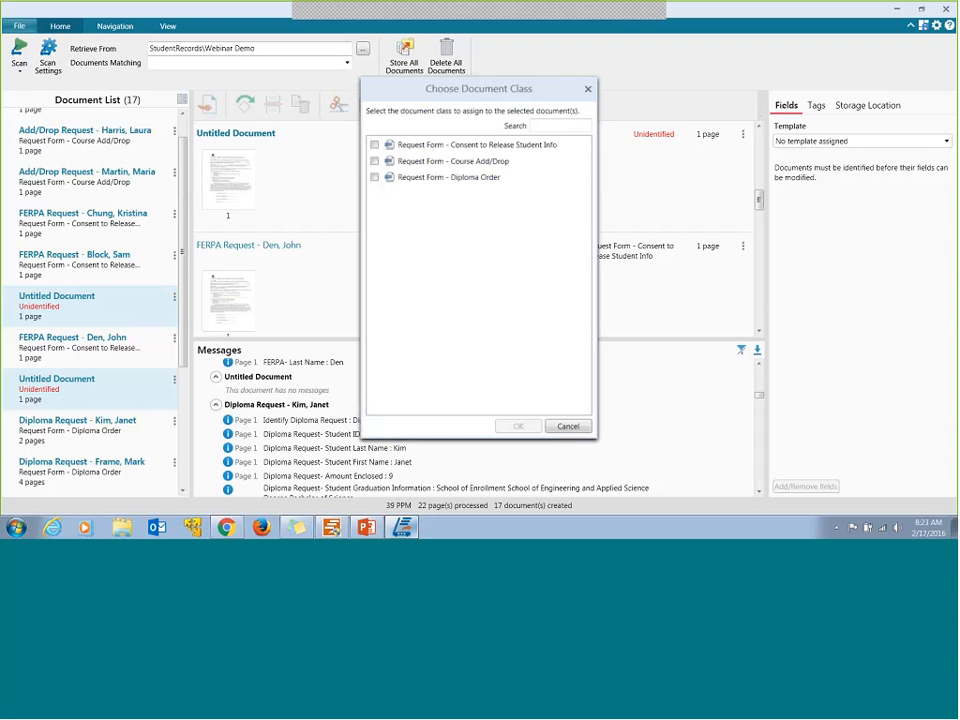
left_click(375, 146)
left_click(517, 427)
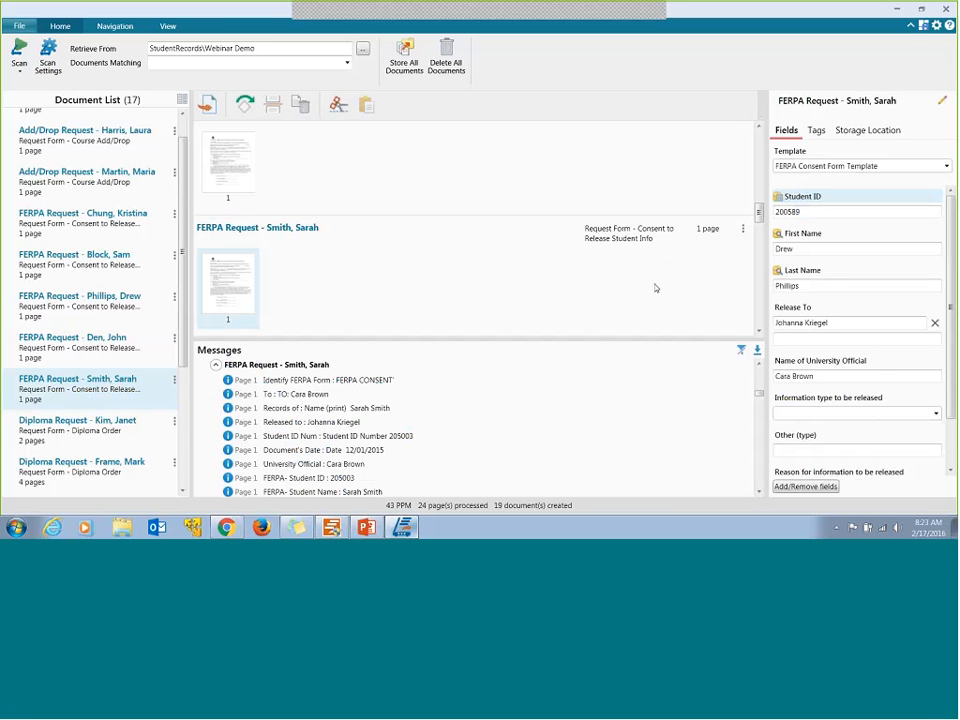
Select both newly classified FERPA requests together and look over the document actions and the extracted fields
left_click(123, 320)
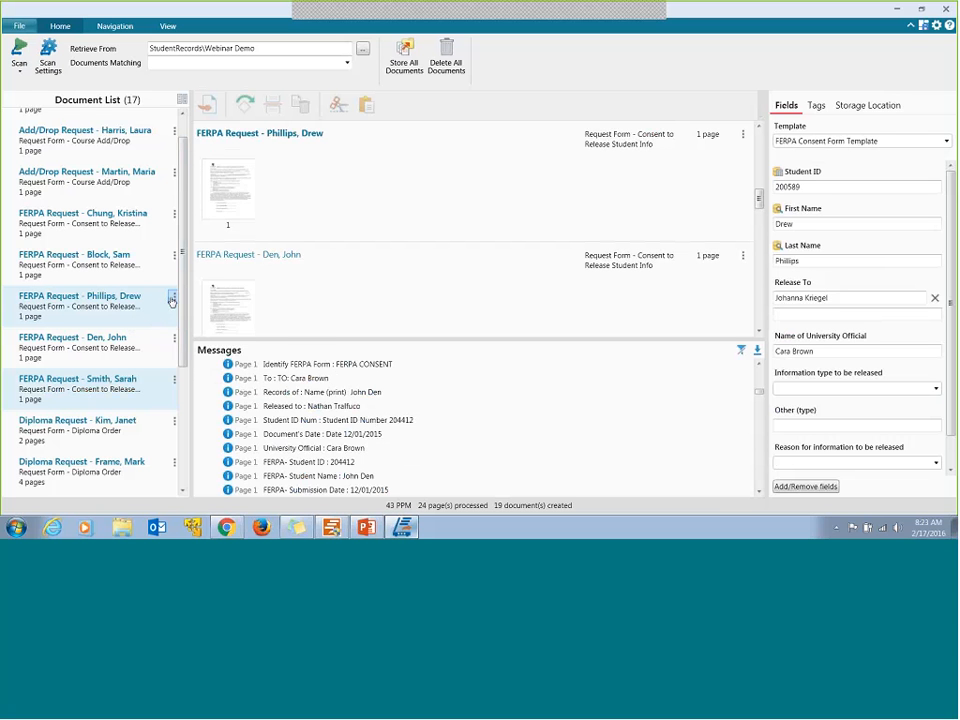
left_click(174, 297)
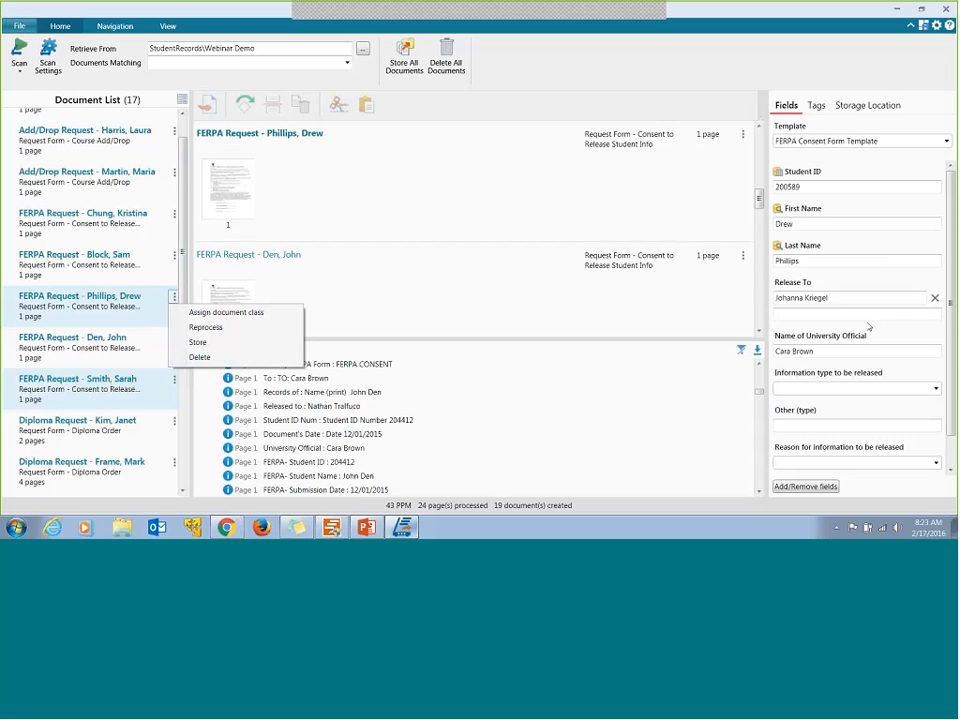
scroll(467, 285, "down", 1)
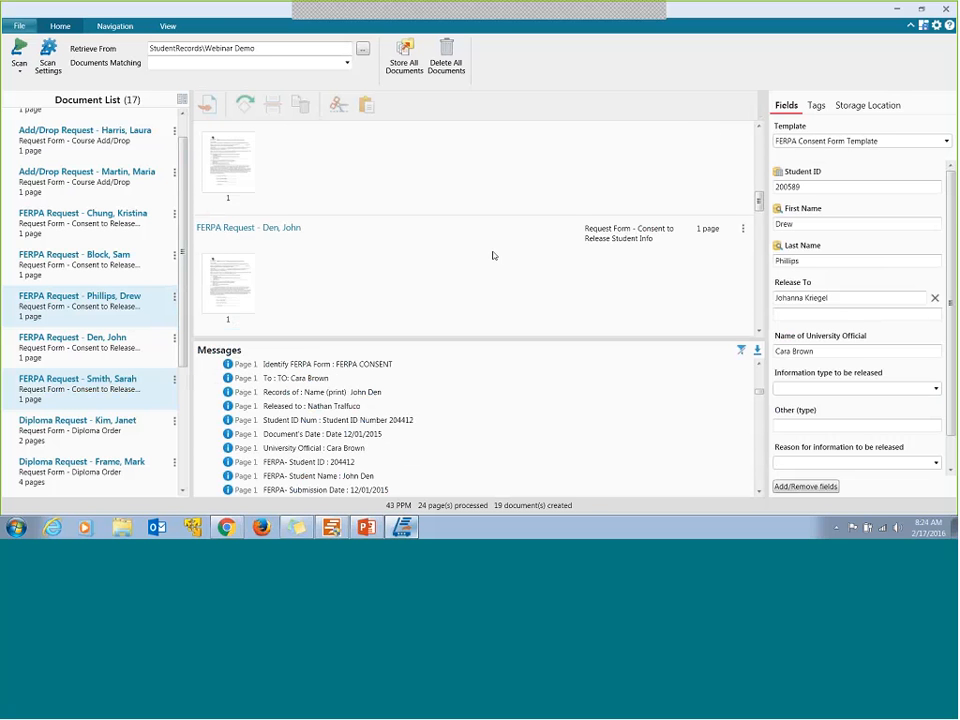
Find the four-page diploma request among the thumbnails and open the page image of its first page
scroll(492, 255, "down", 5)
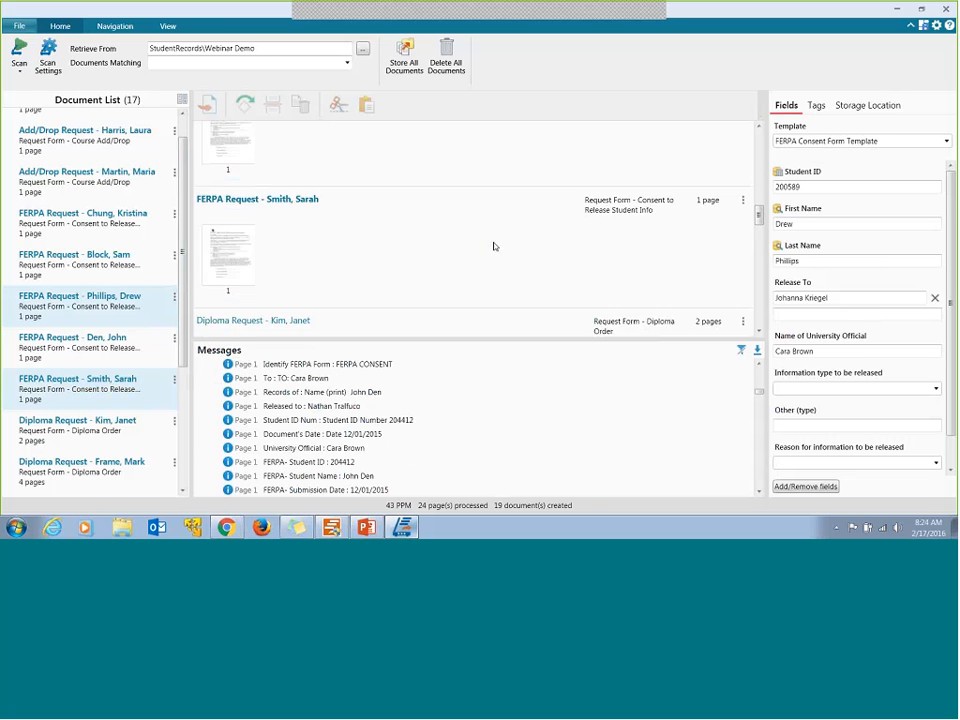
scroll(493, 246, "down", 5)
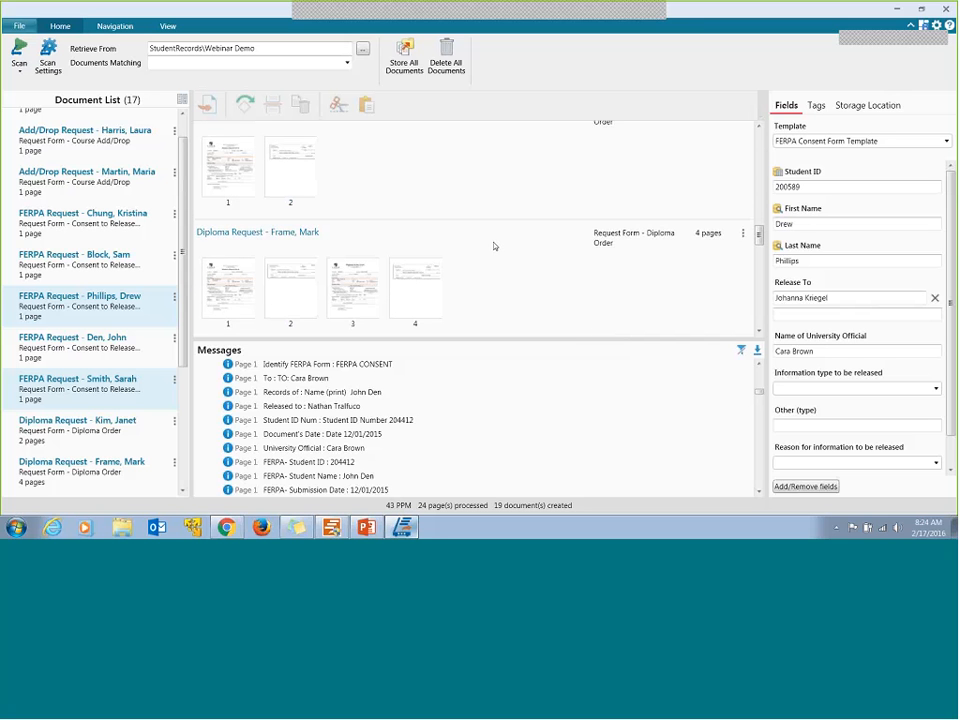
scroll(493, 246, "down", 1)
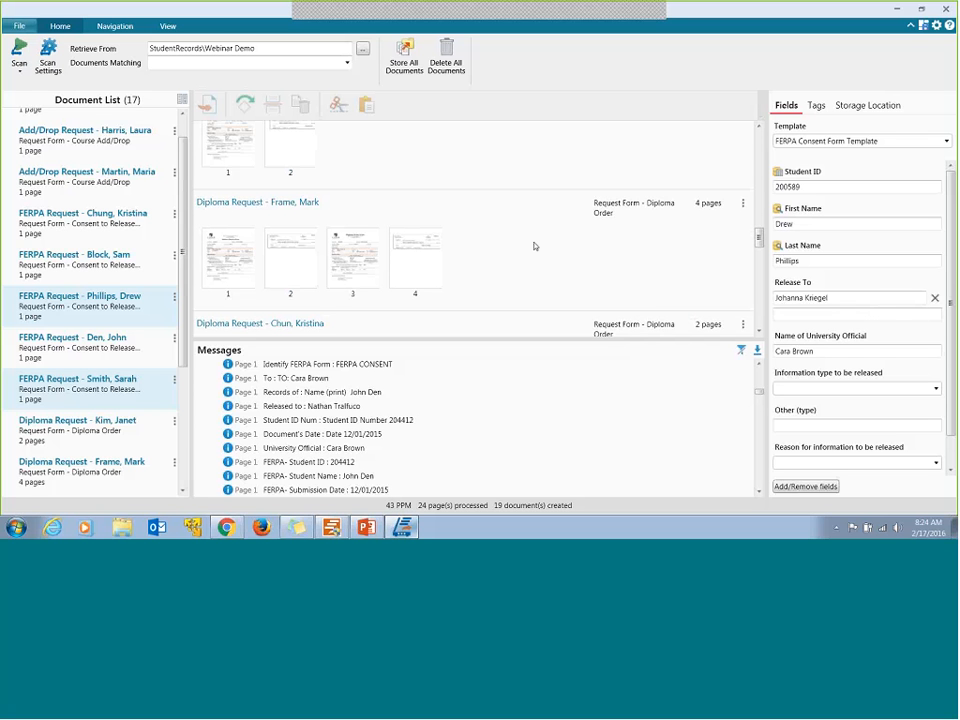
scroll(405, 243, "down", 1)
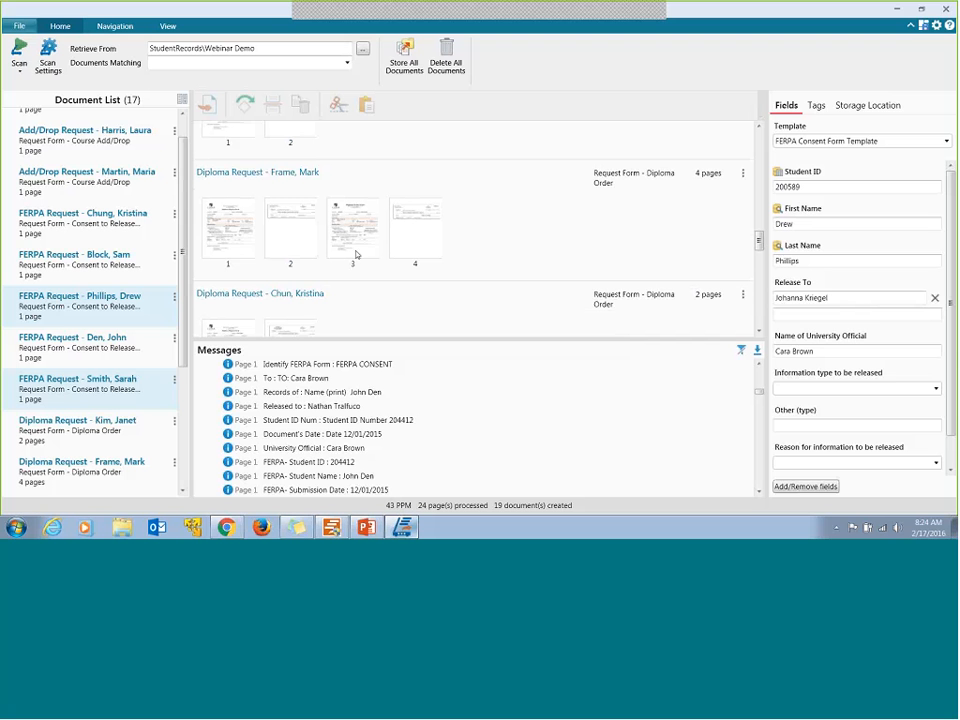
left_click(229, 236)
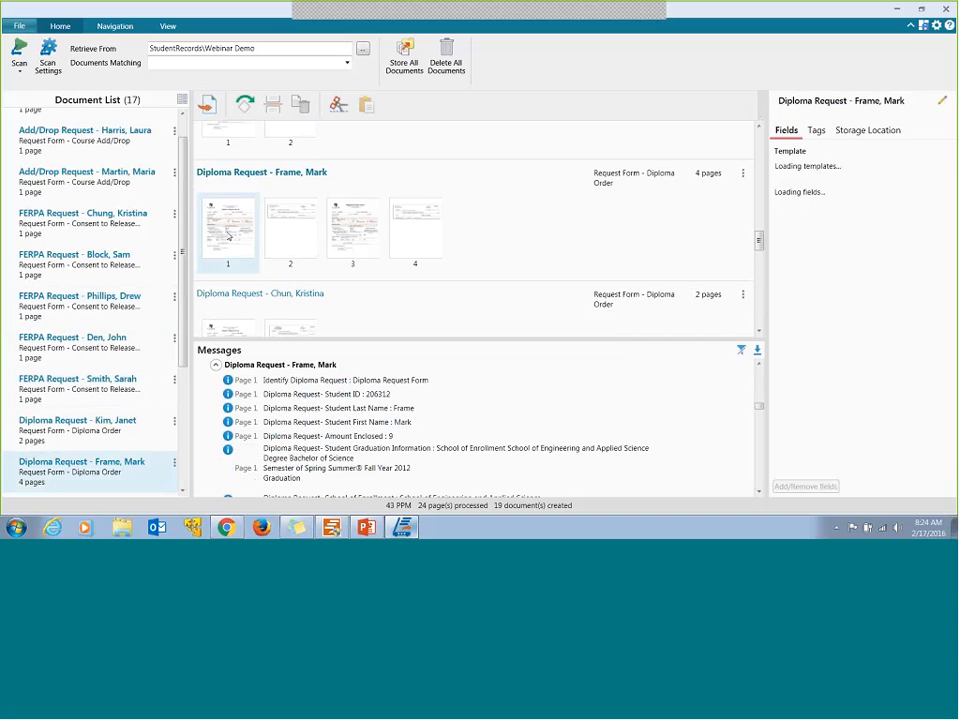
double_click(229, 236)
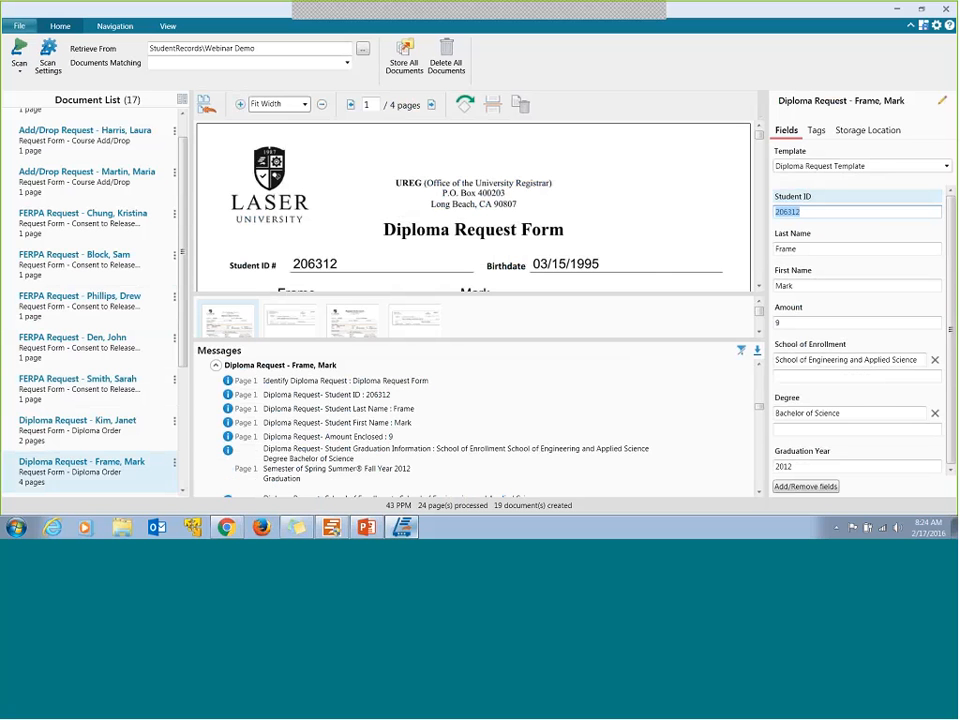
Read through the diploma request's form and check pages up to the student details on page 3
scroll(327, 221, "down", 1)
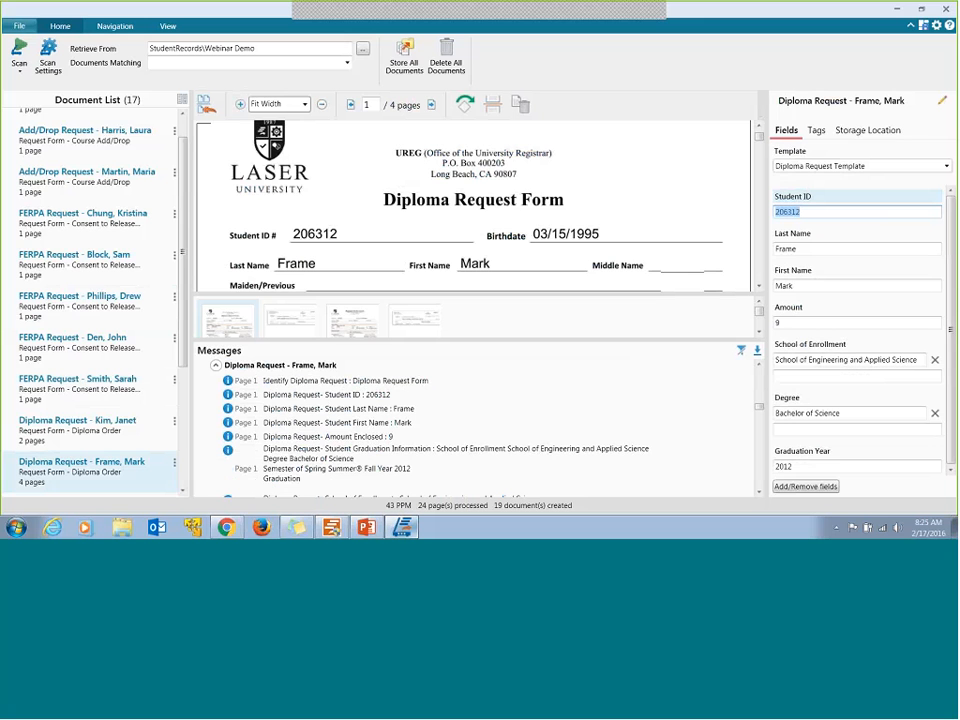
scroll(358, 253, "down", 2)
scroll(381, 220, "down", 1)
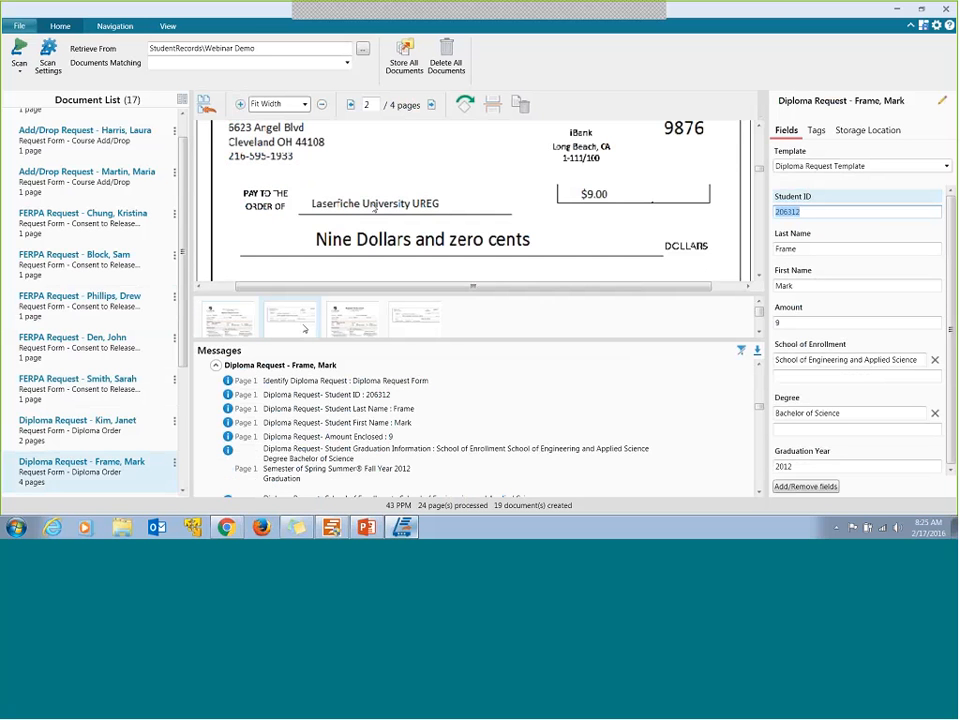
scroll(400, 210, "down", 2)
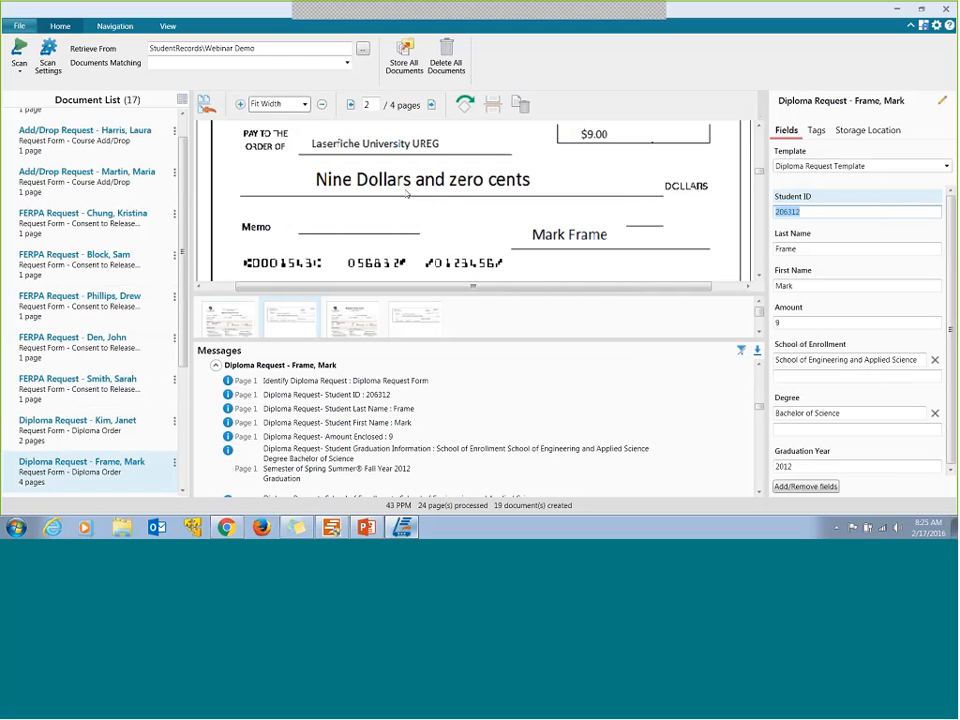
scroll(390, 200, "down", 3)
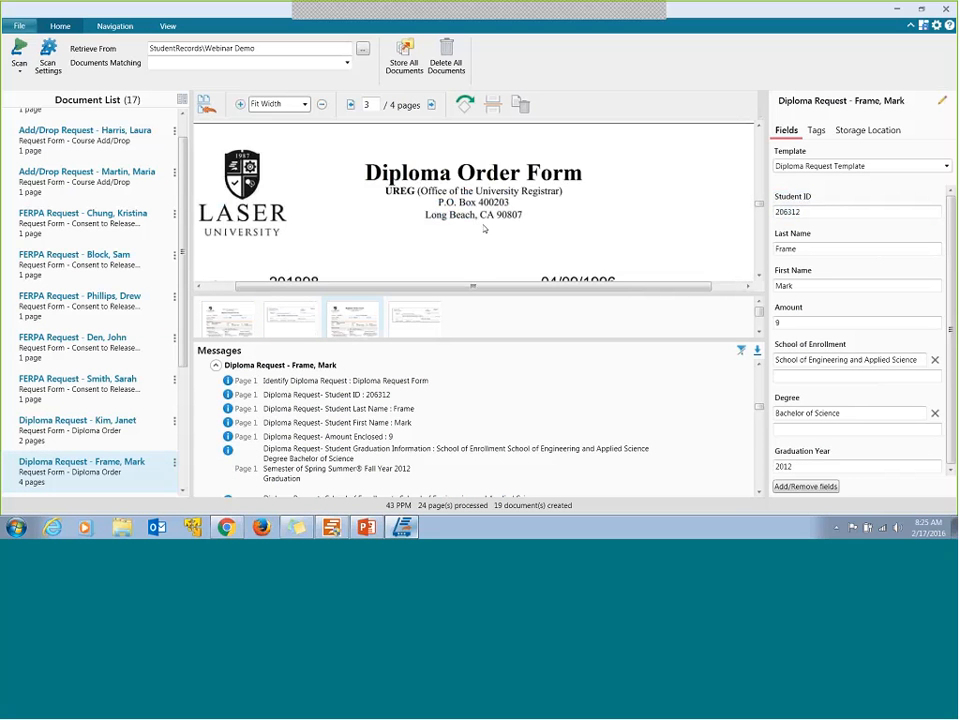
scroll(403, 170, "down", 2)
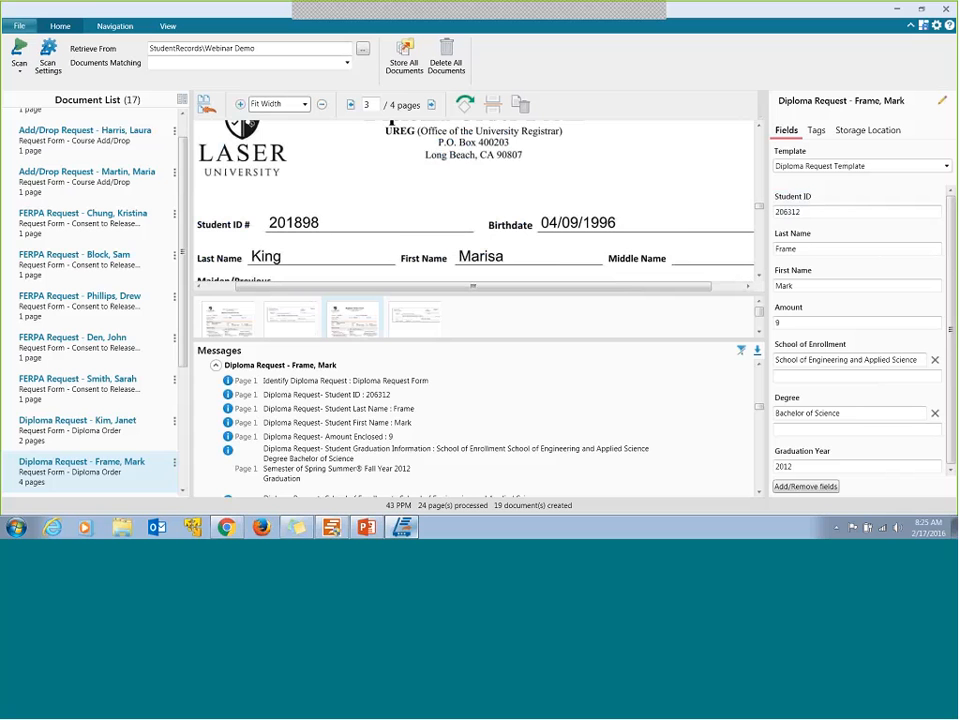
scroll(392, 211, "up", 1)
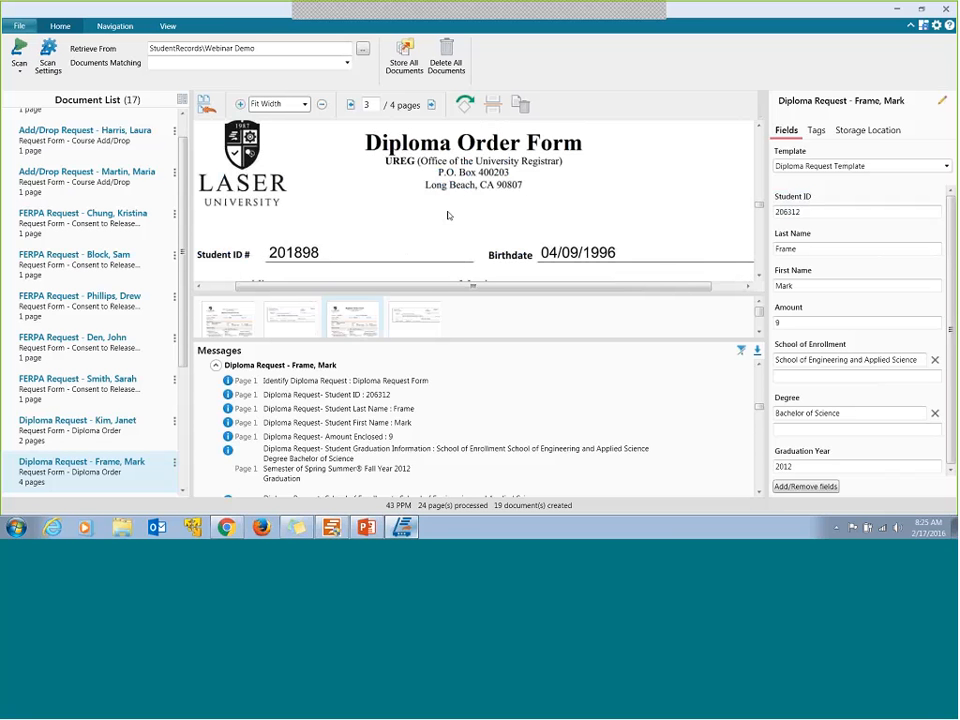
Split the four-page diploma request at page 3 into a separate document and reprocess the split-off document with its document class
left_click(207, 104)
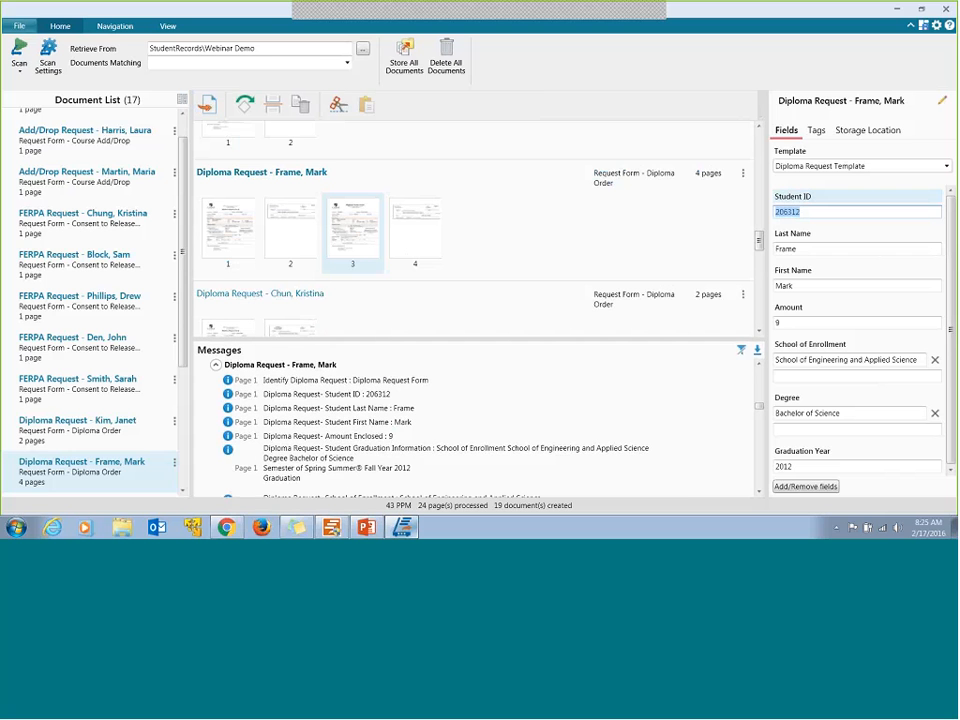
left_click(272, 104)
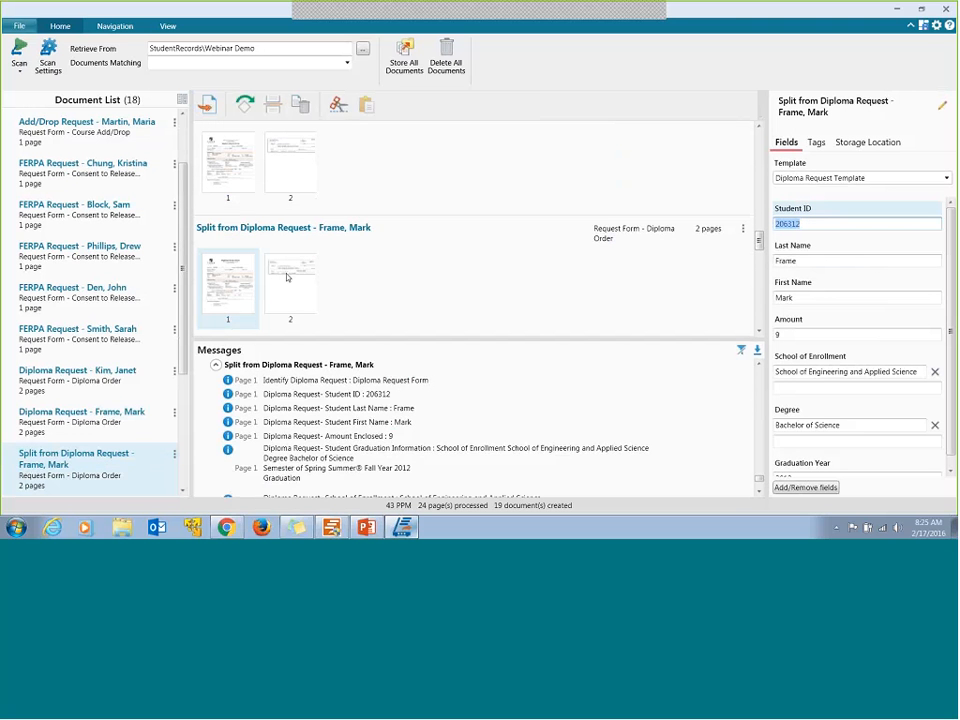
scroll(439, 244, "down", 1)
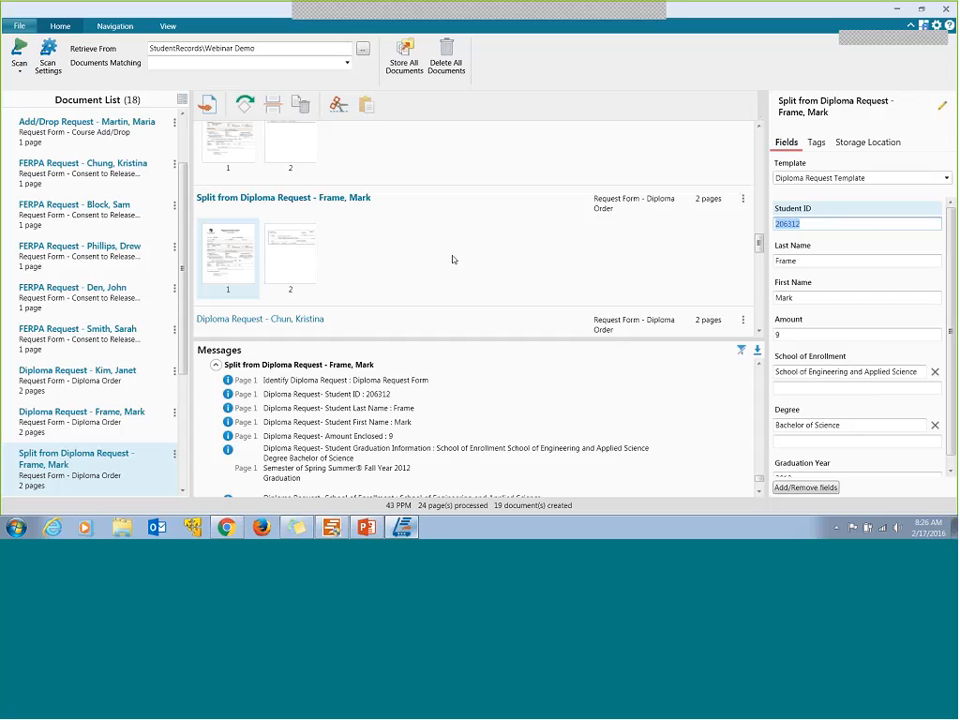
scroll(127, 410, "down", 1)
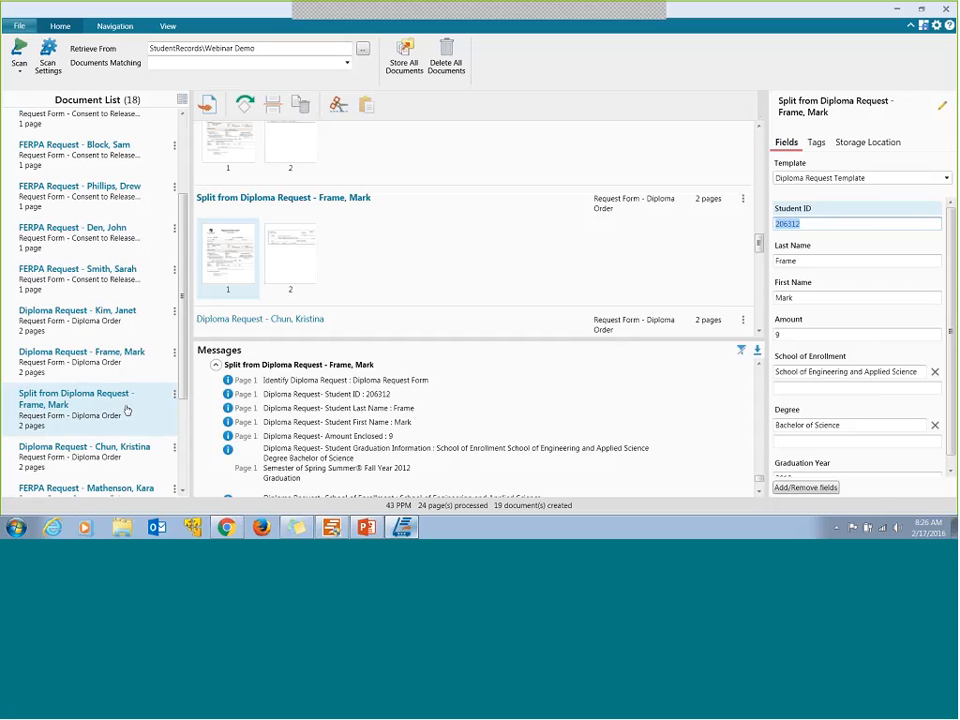
left_click(173, 398)
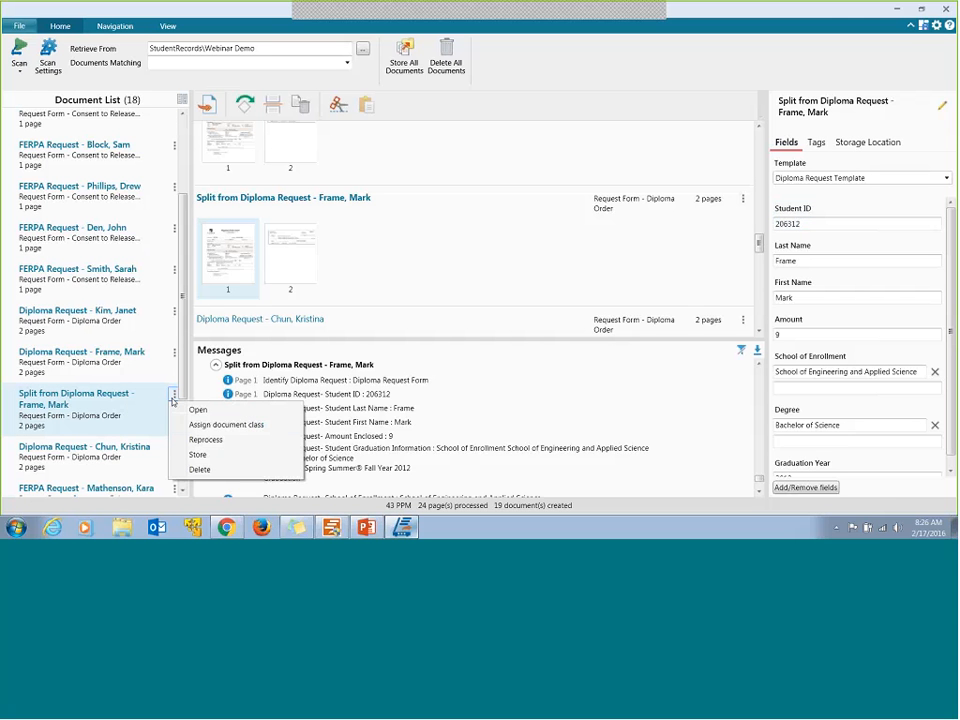
left_click(207, 440)
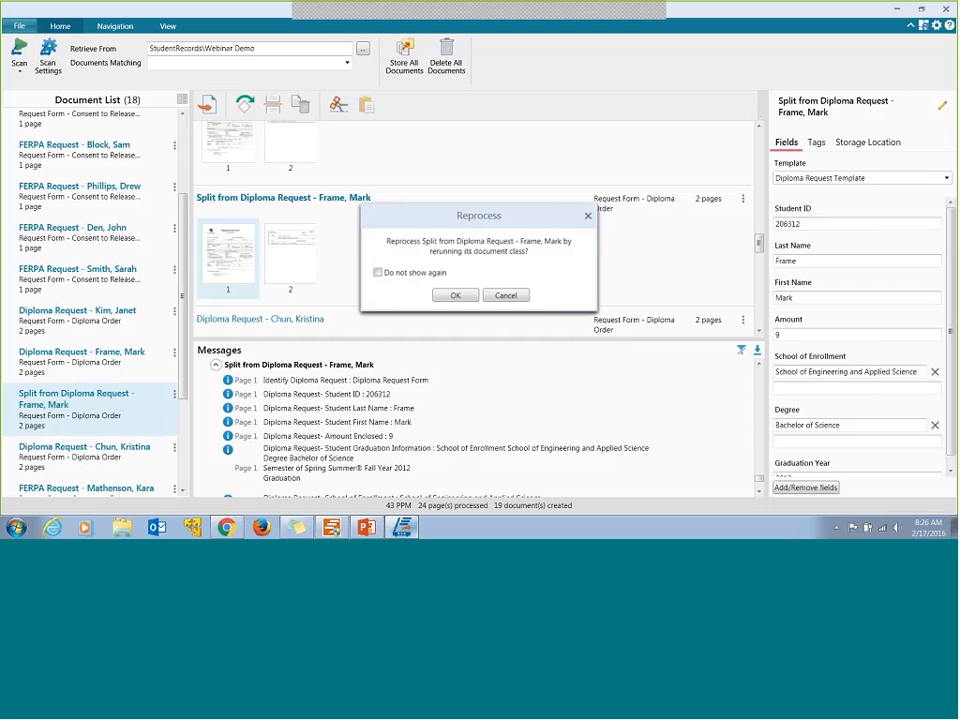
left_click(455, 295)
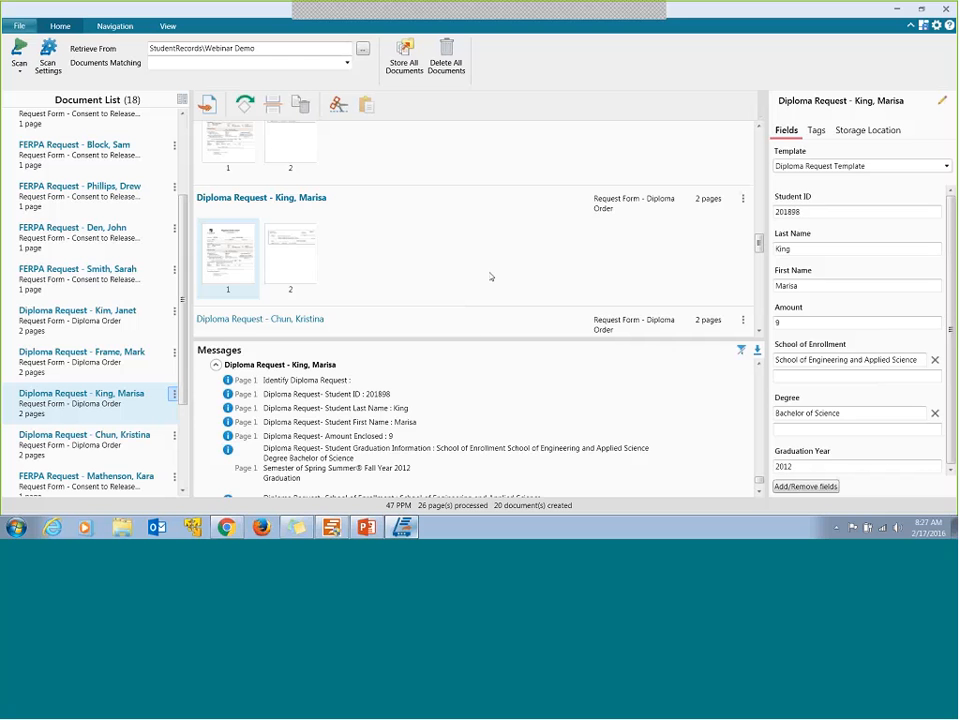
Enlarge the Messages pane to examine the reprocessed diploma request's messages, and view the message filter options without changing them
left_click_drag(482, 338, 467, 265)
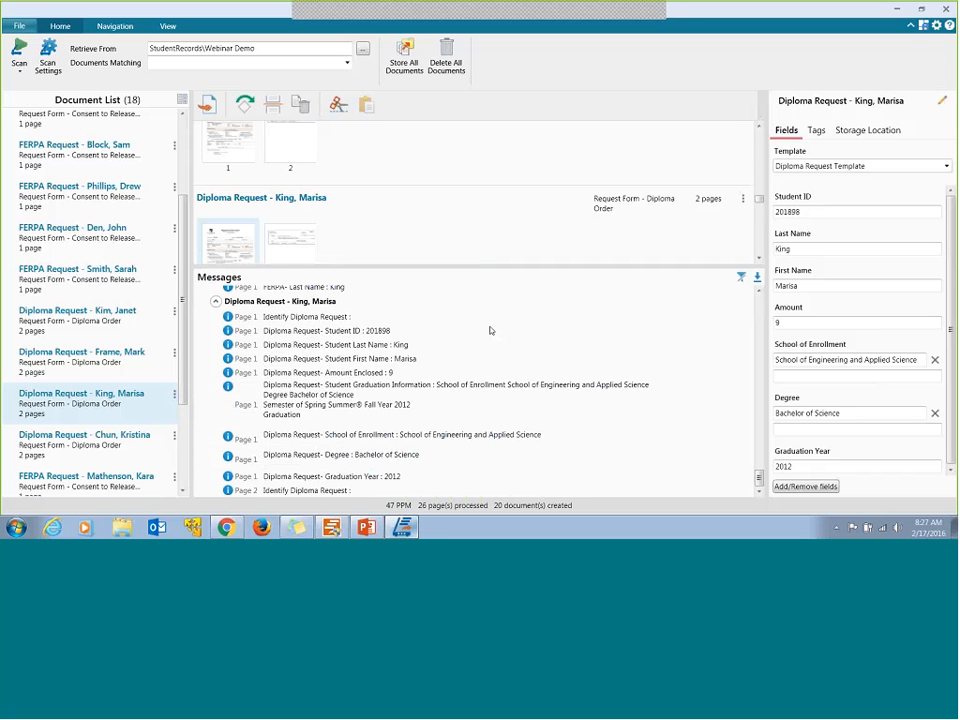
left_click(741, 276)
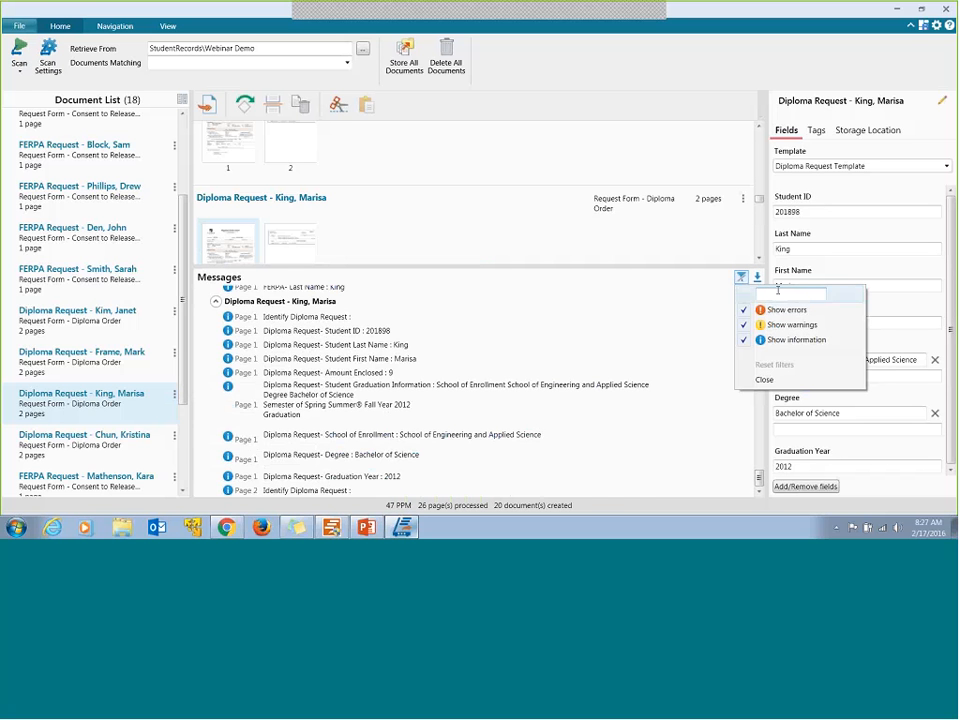
left_click(600, 360)
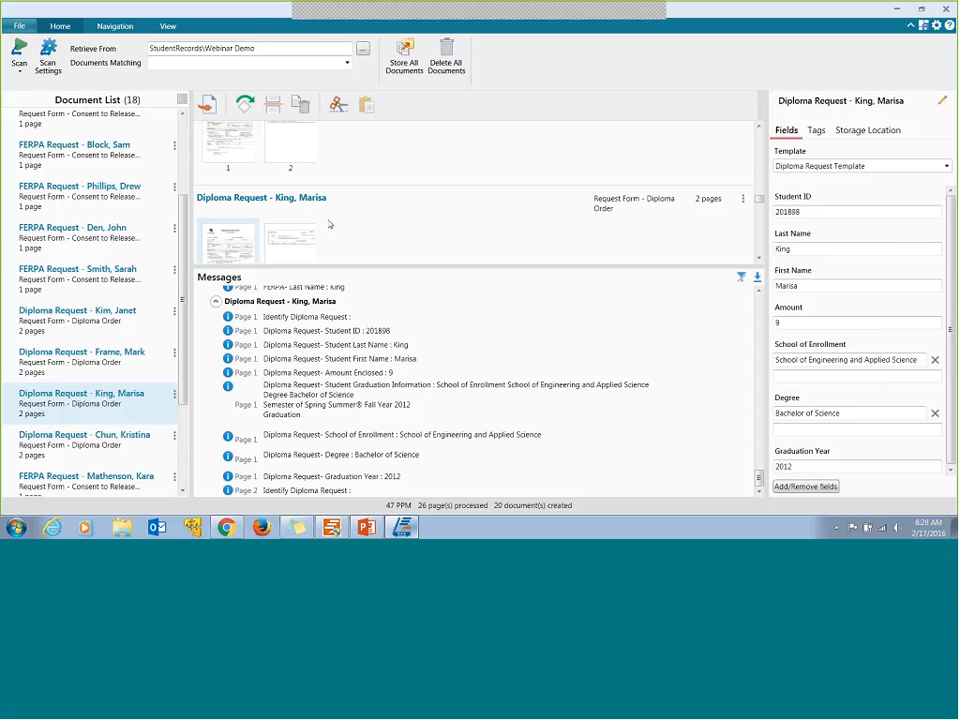
Hide the Messages pane and open the first page image of the reprocessed diploma request
left_click(165, 24)
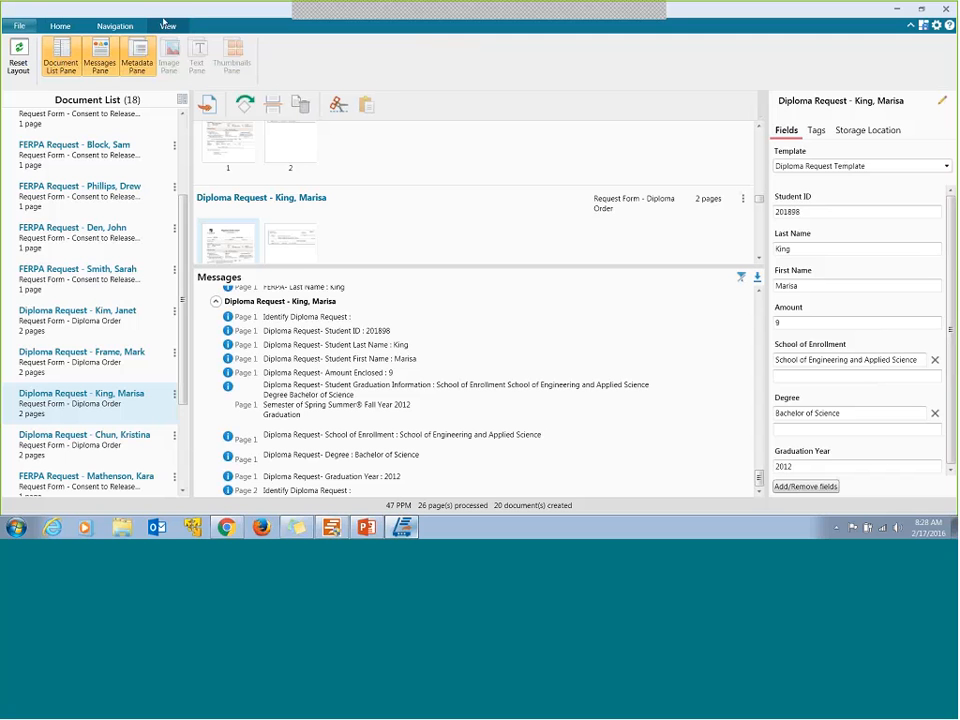
left_click(100, 66)
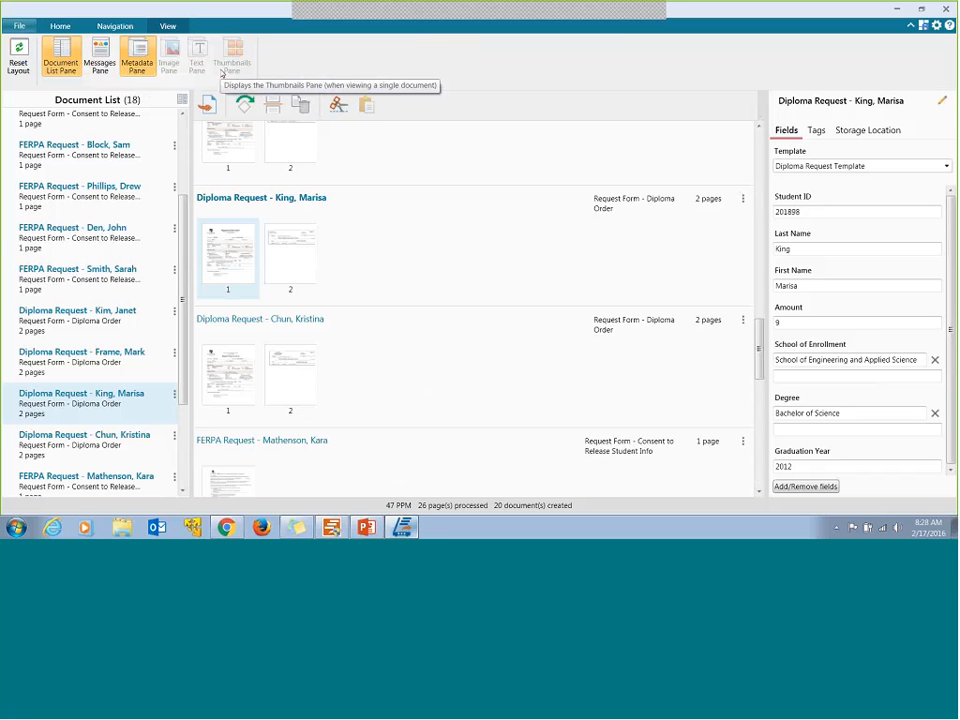
double_click(238, 275)
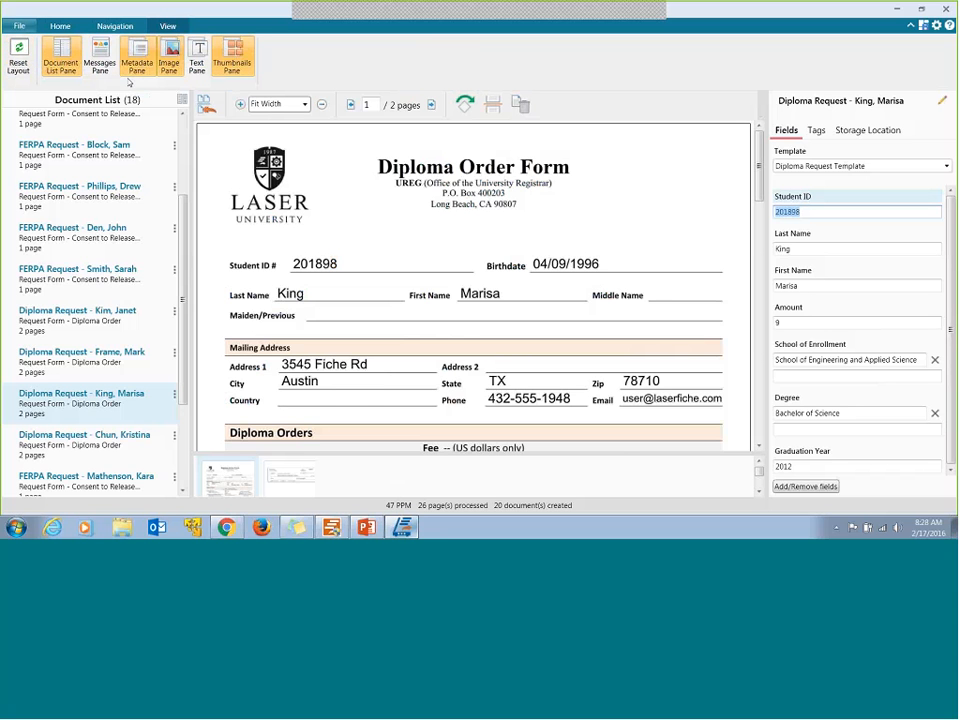
Reset the pane layout to its default and return to the thumbnails
left_click(18, 55)
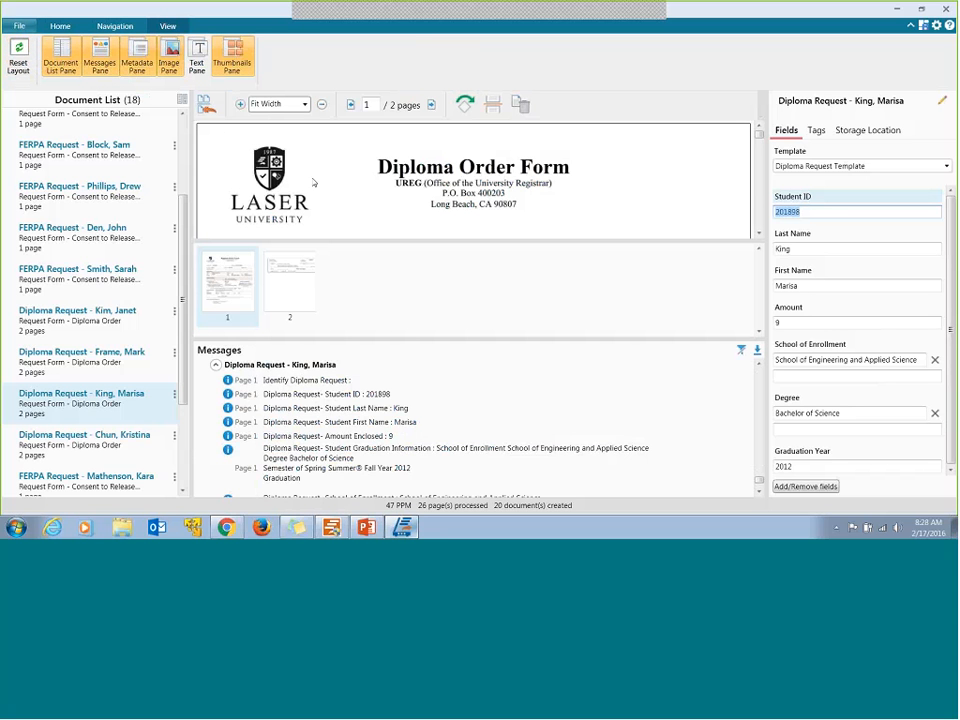
left_click(206, 104)
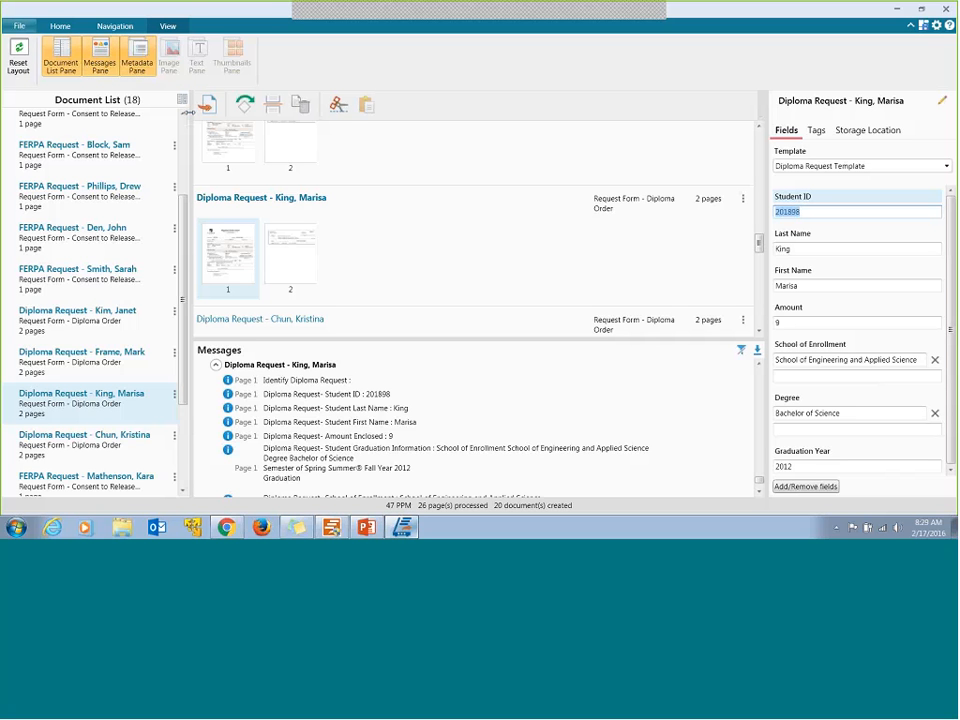
Hide the Messages pane and view the options for saving the layout as a workspace without saving it
left_click(100, 58)
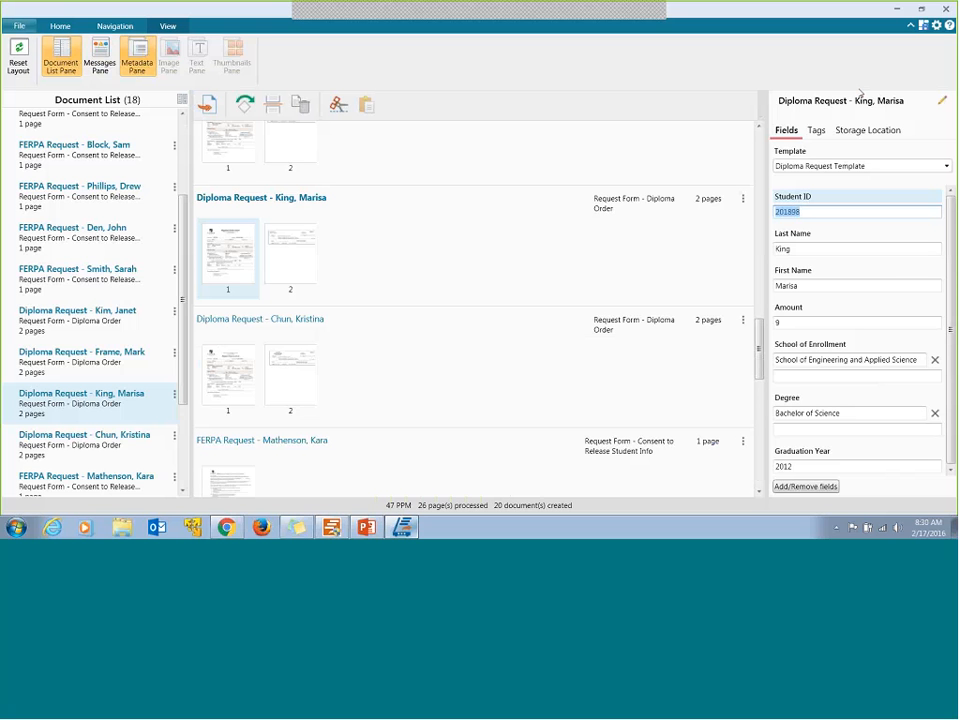
left_click(923, 25)
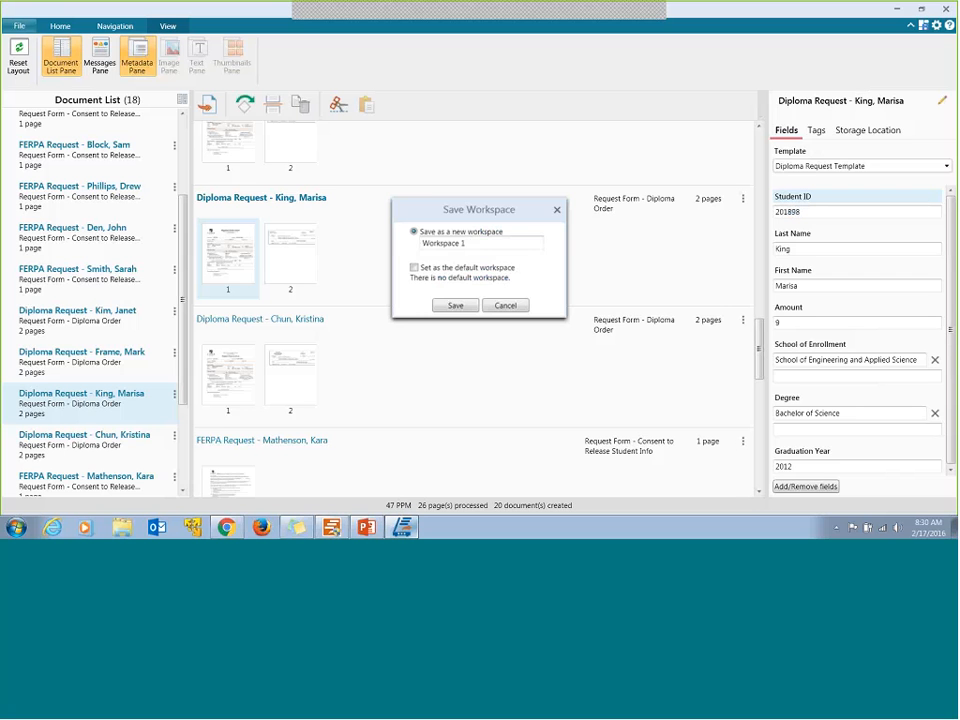
left_click(506, 305)
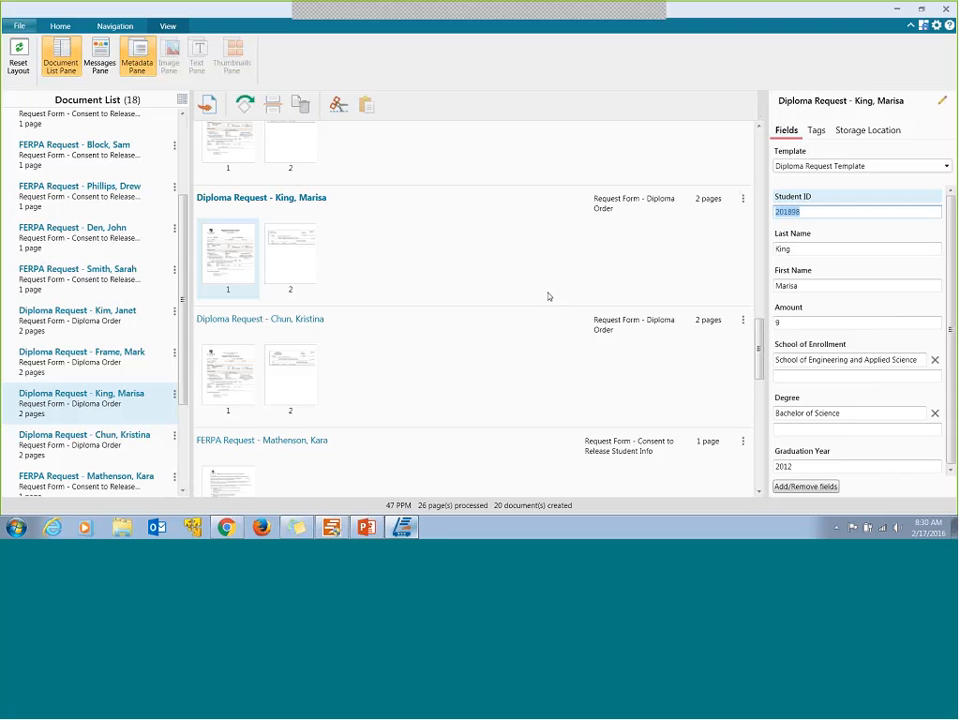
View the new-session settings for scanning from Scanner, Computer and Laserfiche, and return to the document batch
left_click(20, 27)
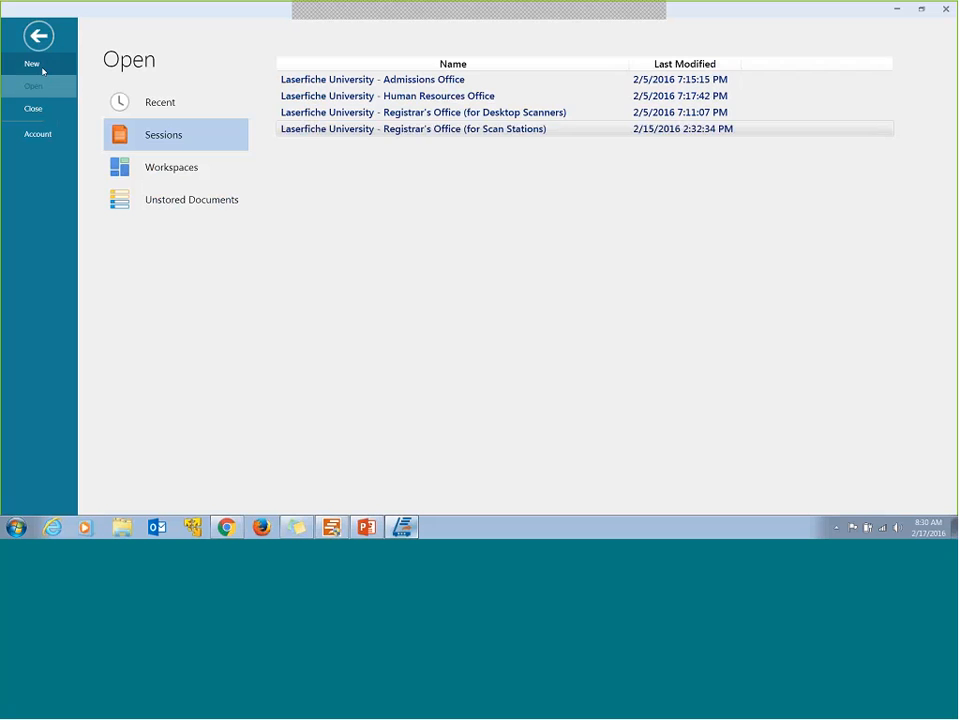
left_click(33, 64)
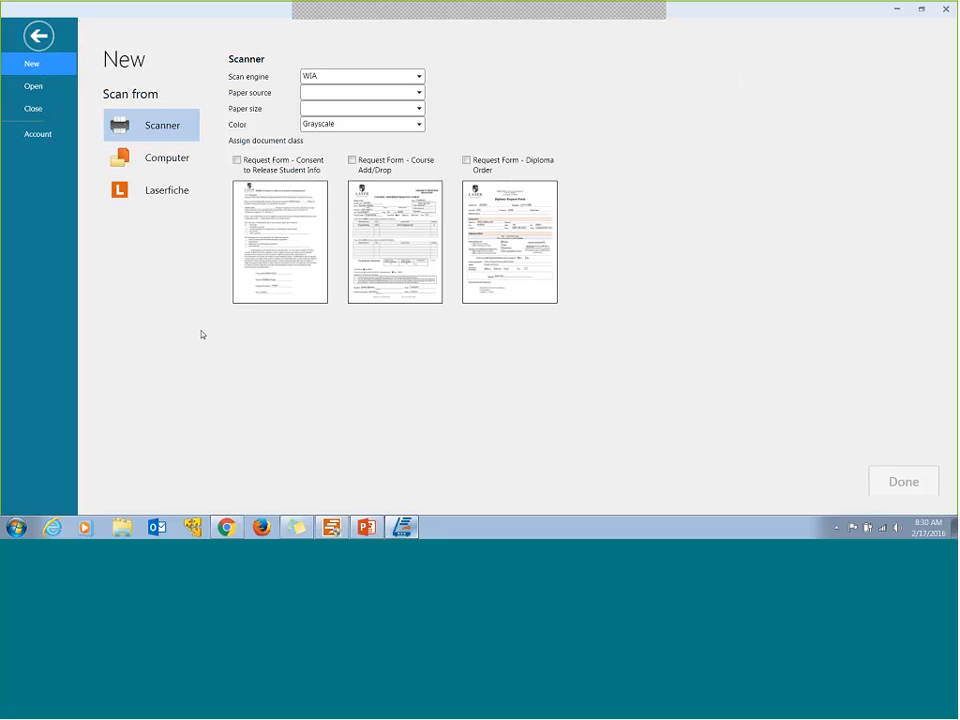
left_click(176, 153)
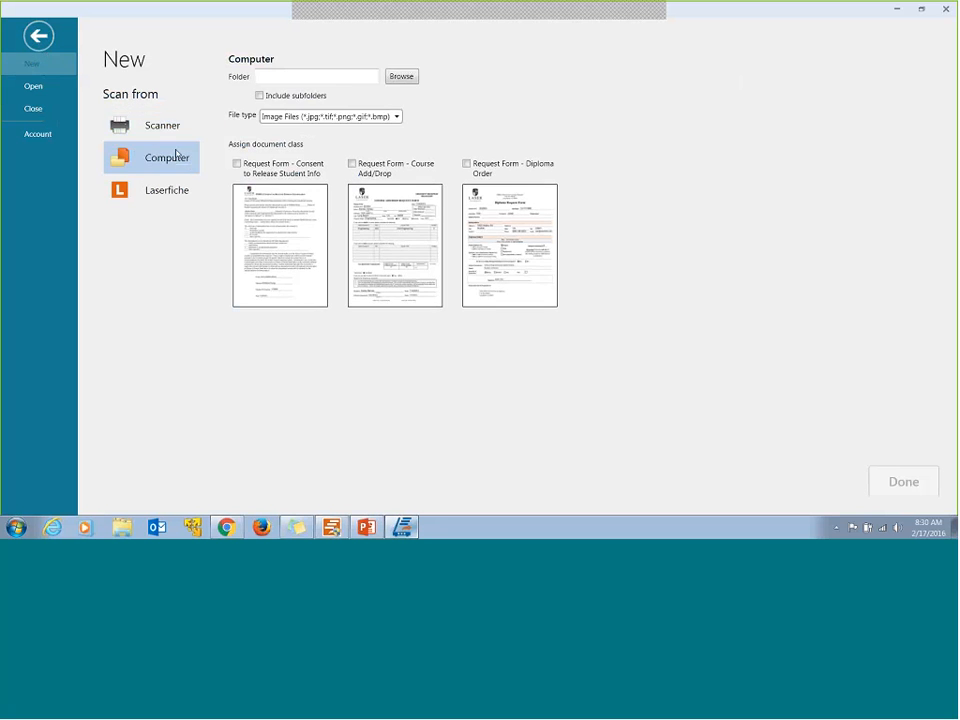
left_click(182, 198)
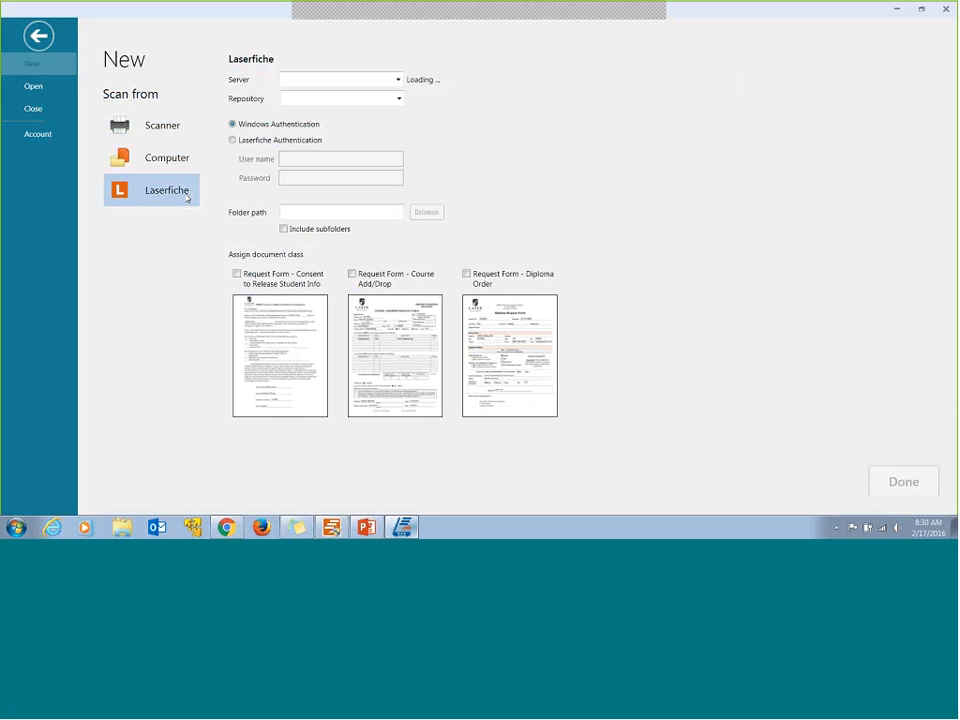
left_click(50, 47)
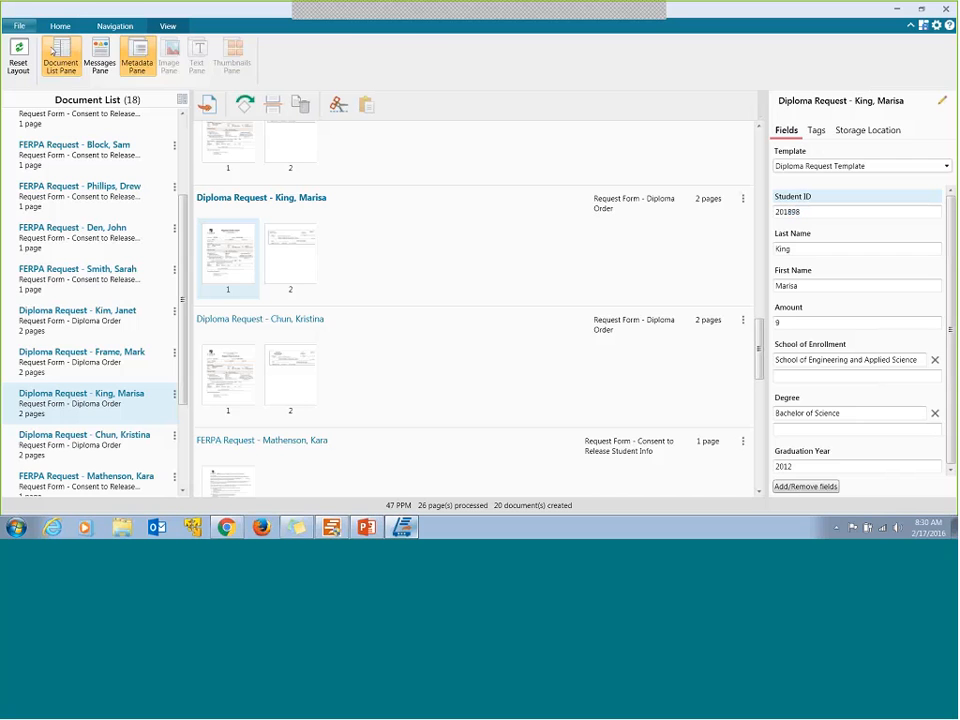
Store all scanned documents in the batch and switch to the PowerPoint presentation
left_click(60, 28)
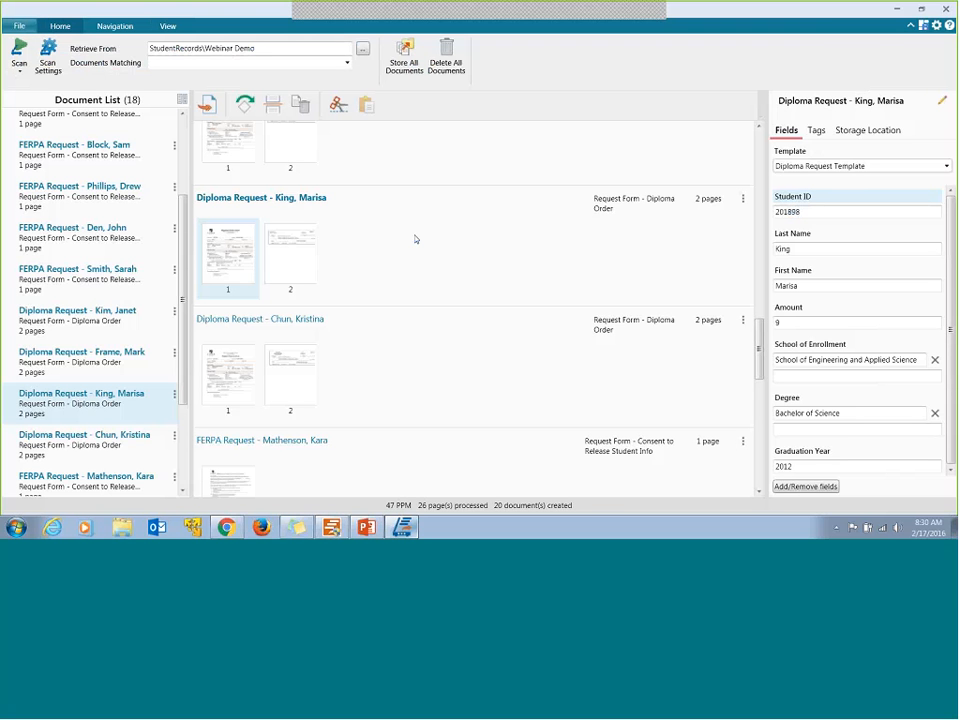
left_click(414, 62)
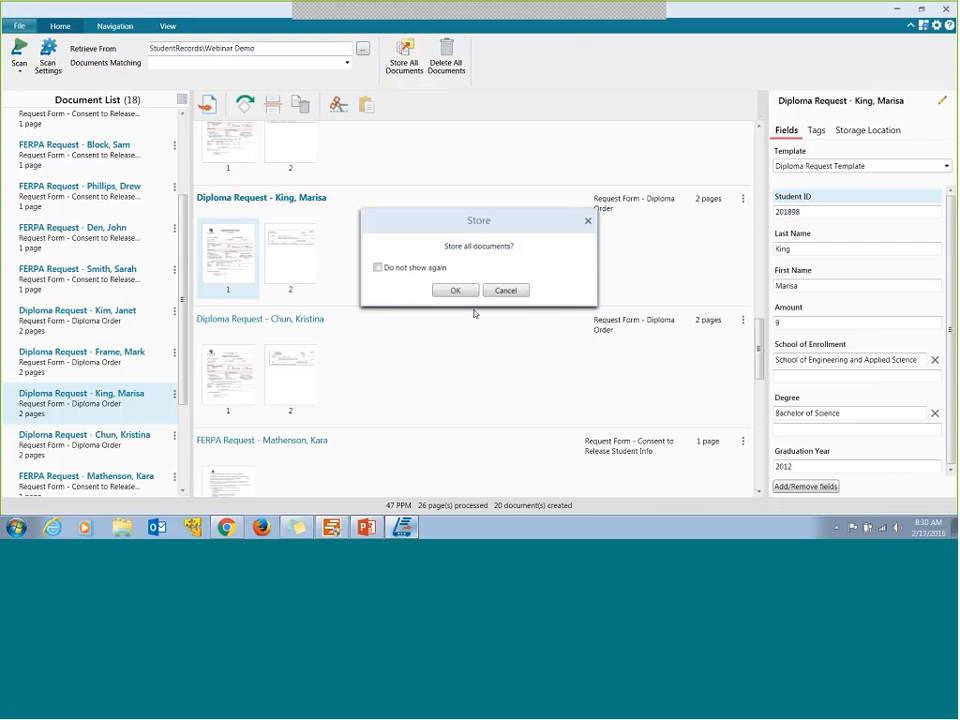
left_click(455, 291)
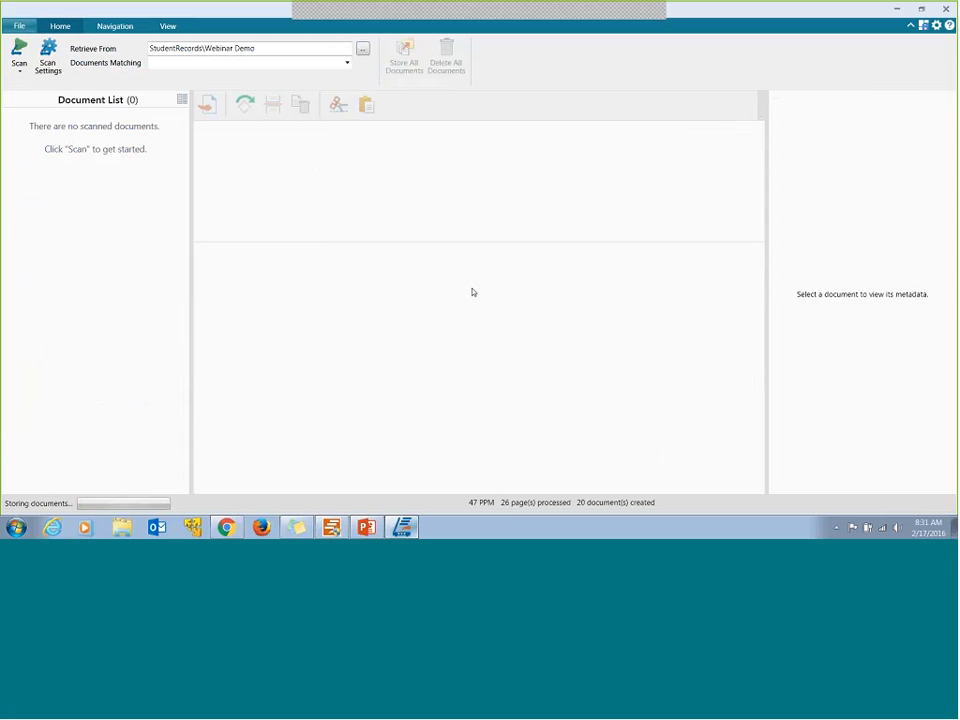
left_click(367, 527)
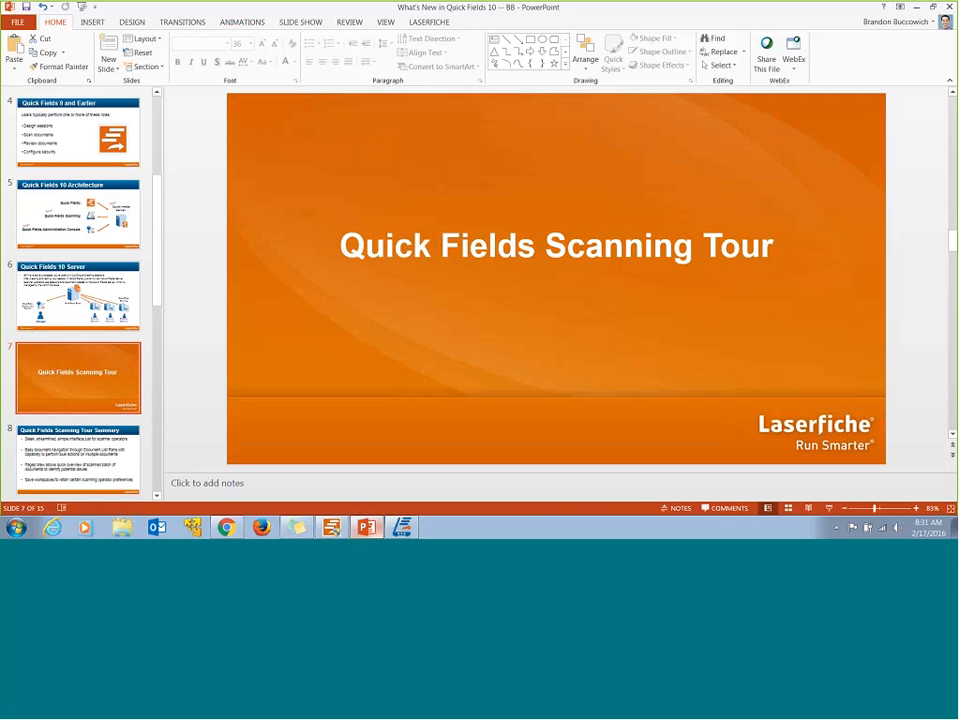
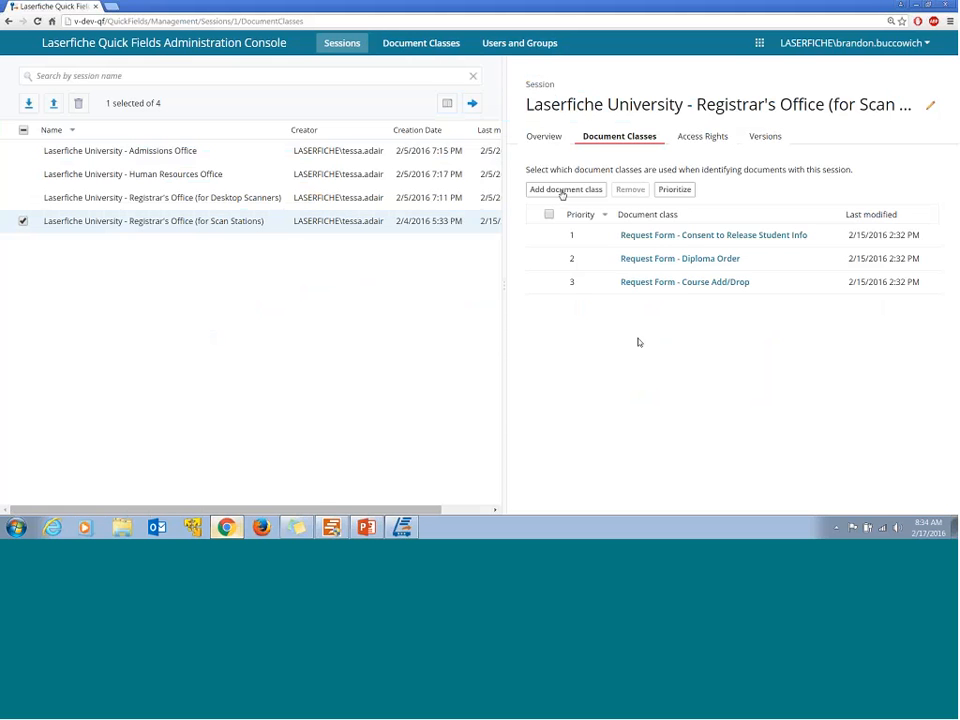
Examine the overview, document classes, access rights and versions of the Registrar's Office (for Scan Stations) session
left_click(549, 139)
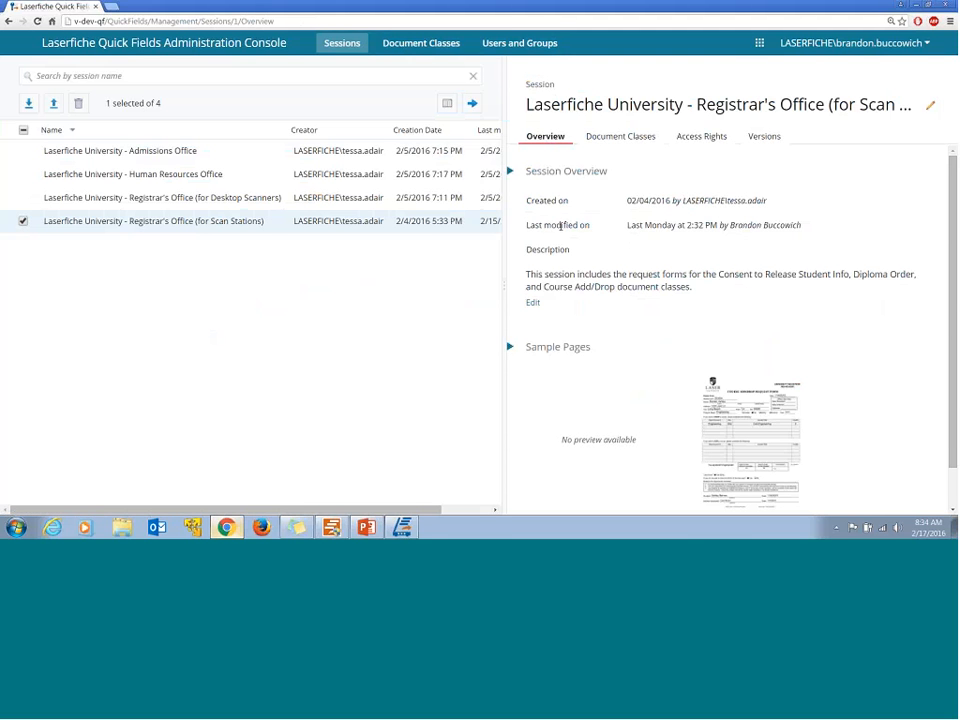
left_click(622, 138)
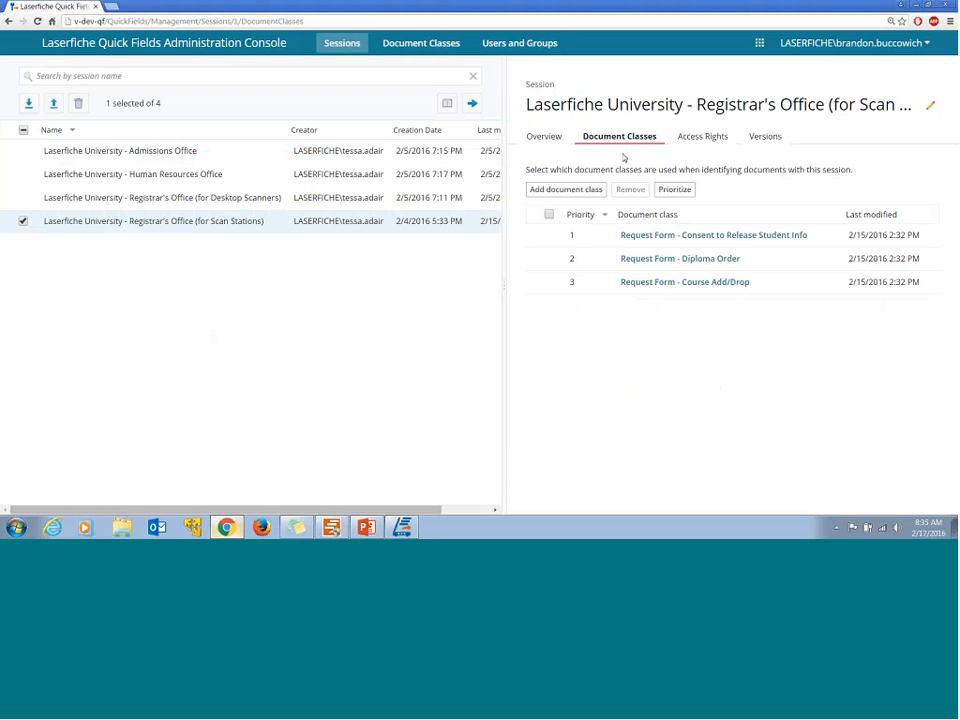
left_click(701, 139)
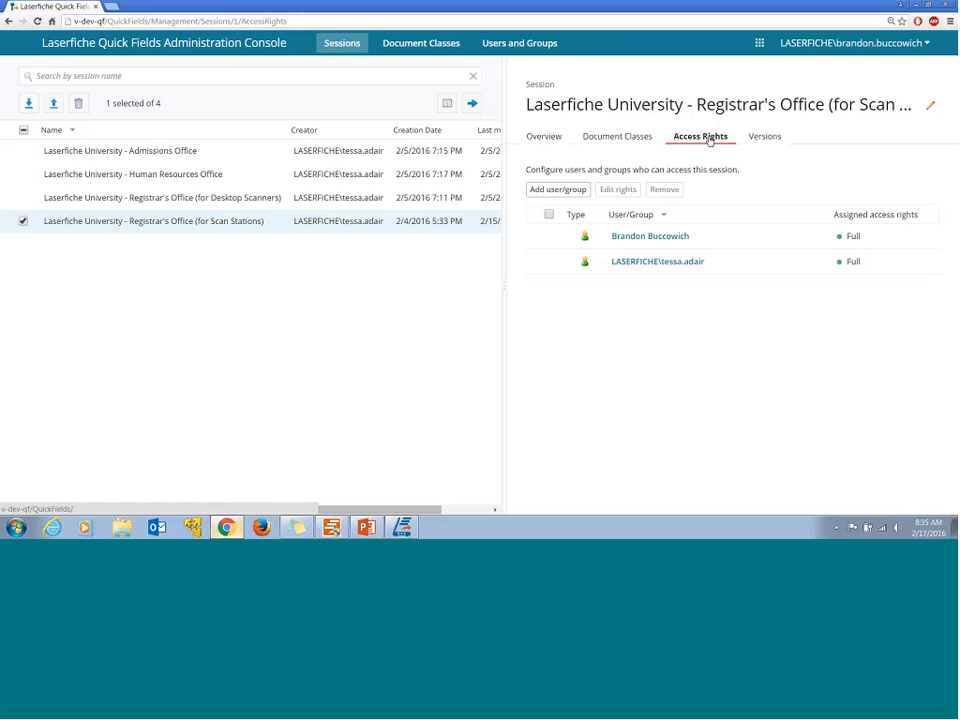
left_click(765, 138)
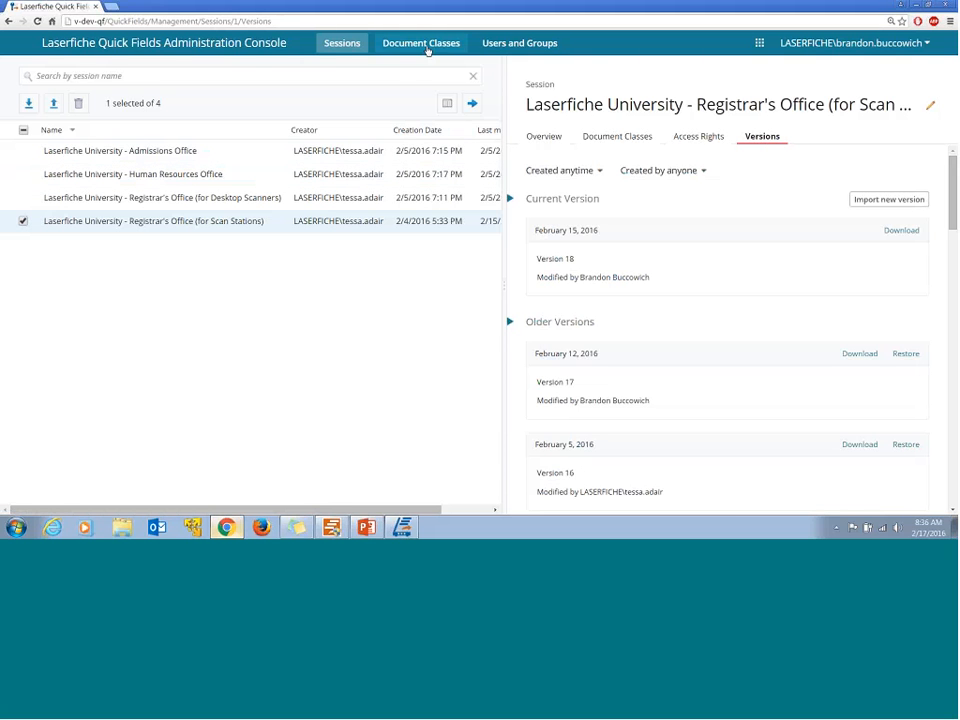
Examine the overview of the Request Form - Diploma Order document class, enlarging and closing its first sample page
left_click(428, 48)
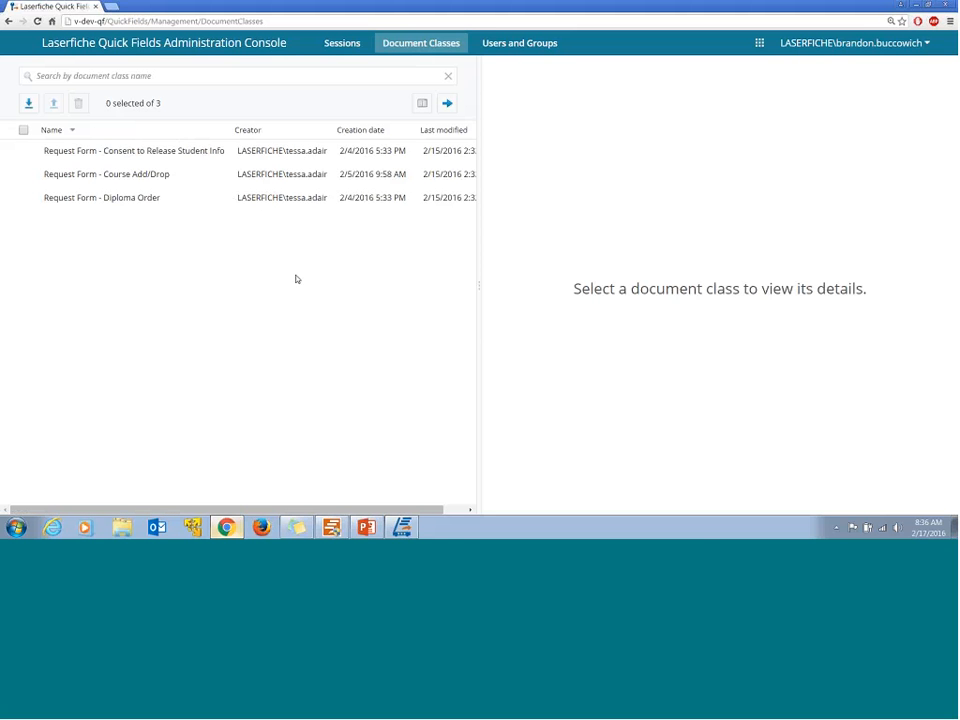
left_click(201, 204)
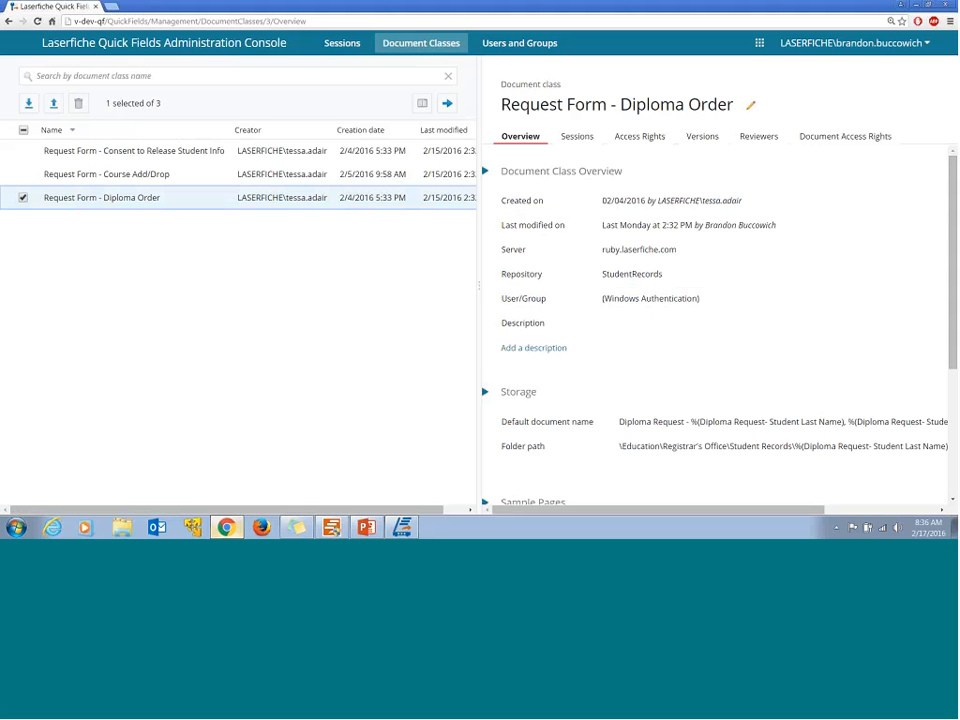
scroll(660, 424, "down", 3)
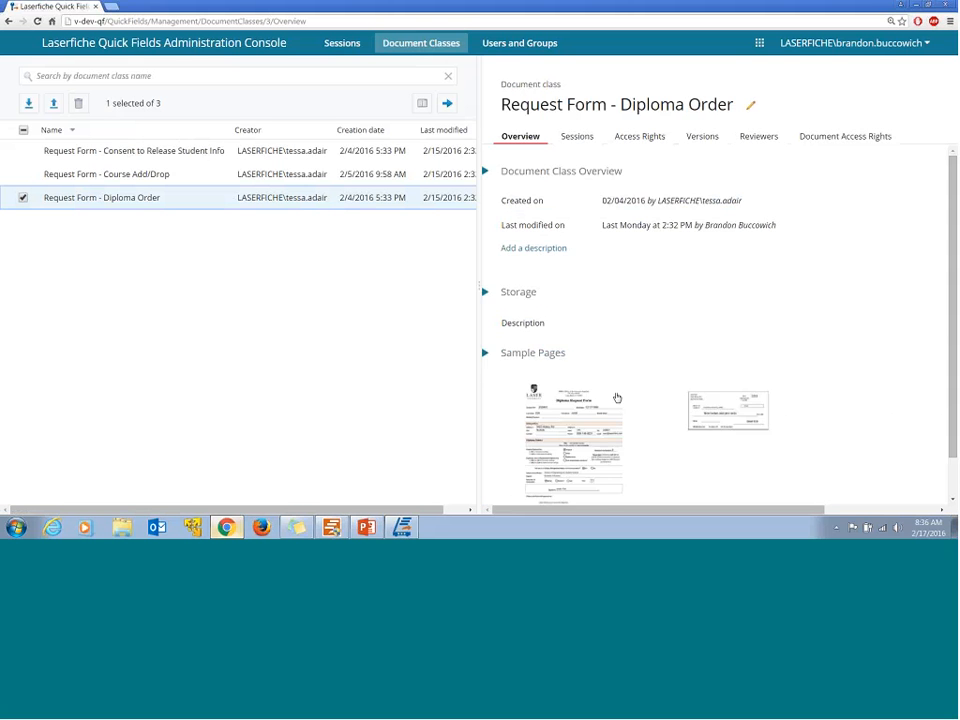
left_click(589, 392)
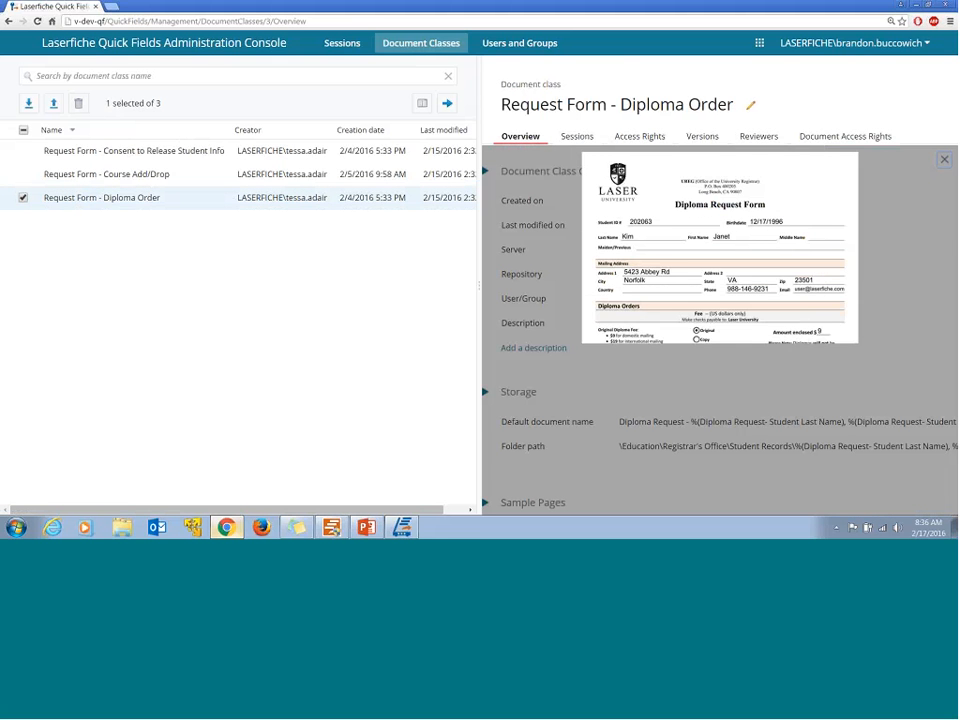
left_click(945, 160)
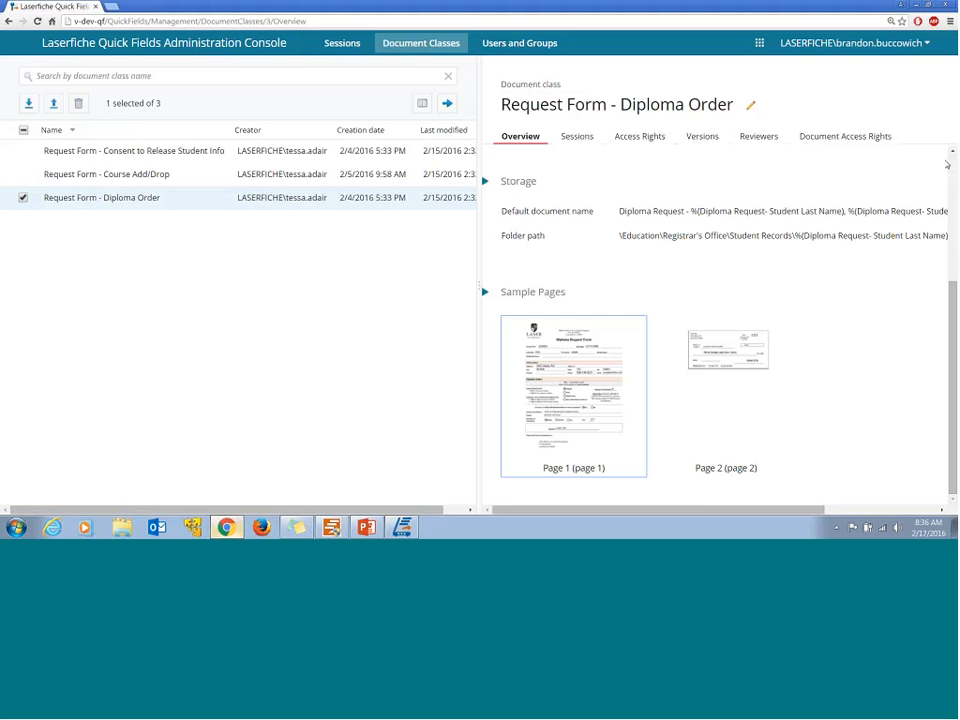
Review the sessions, access rights and version history of the Request Form - Diploma Order document class
left_click(587, 140)
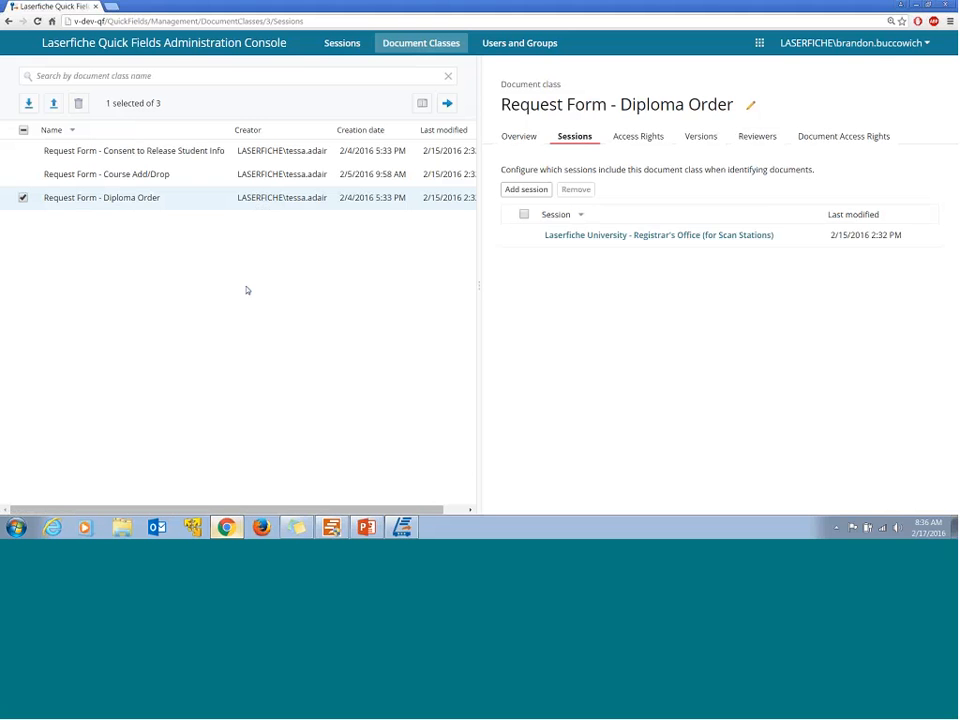
left_click(650, 142)
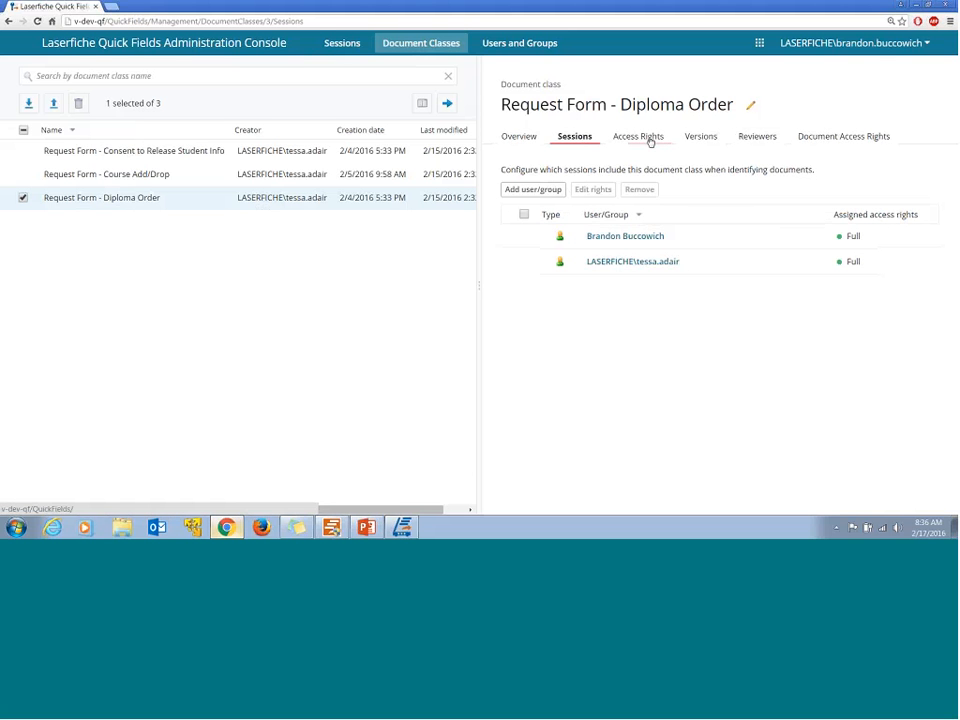
left_click(702, 140)
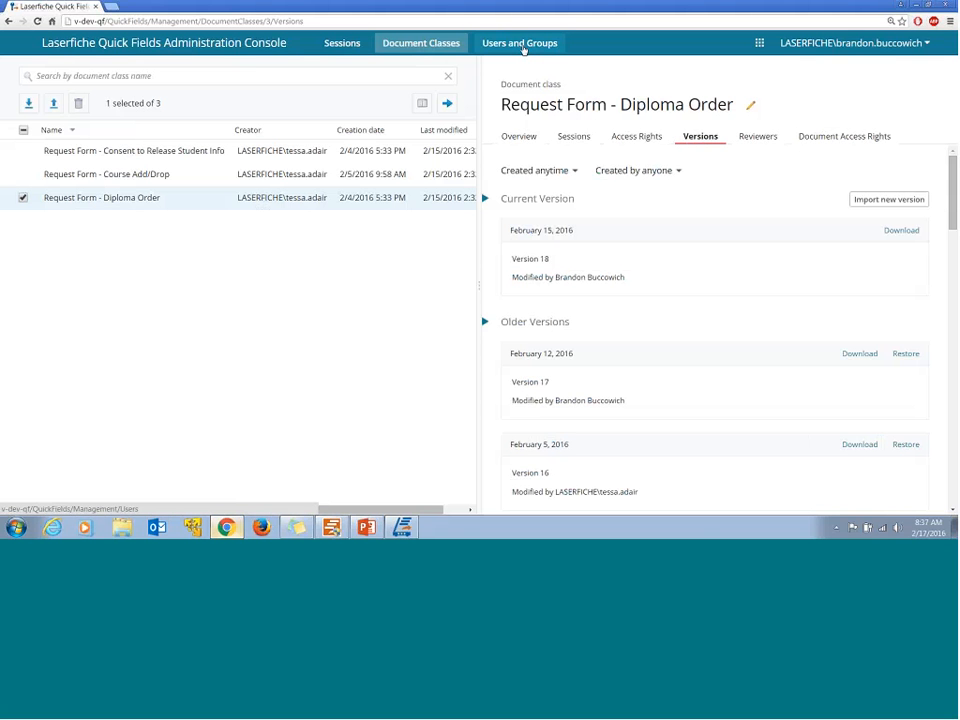
Examine the first listed user's privileges, session access and document class access under the console's users and groups
left_click(523, 48)
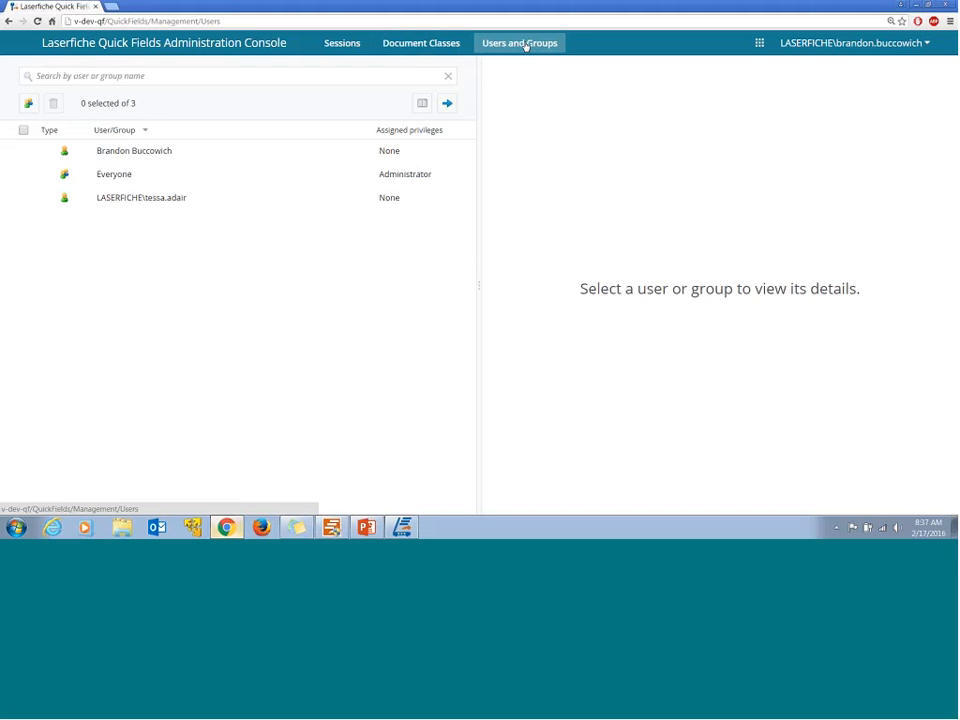
left_click(253, 160)
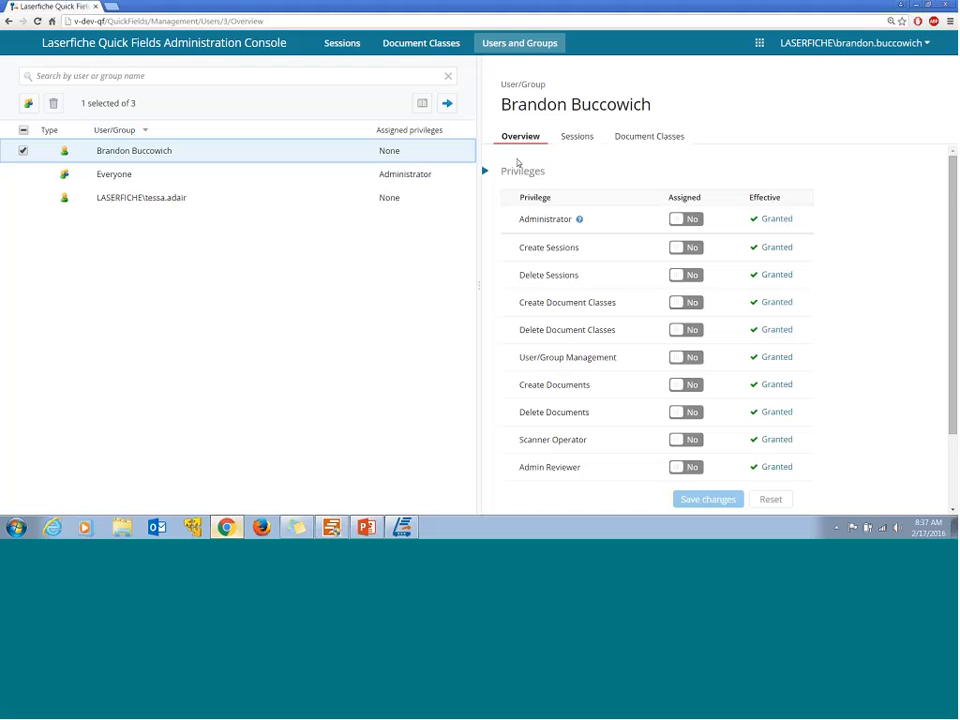
left_click(577, 137)
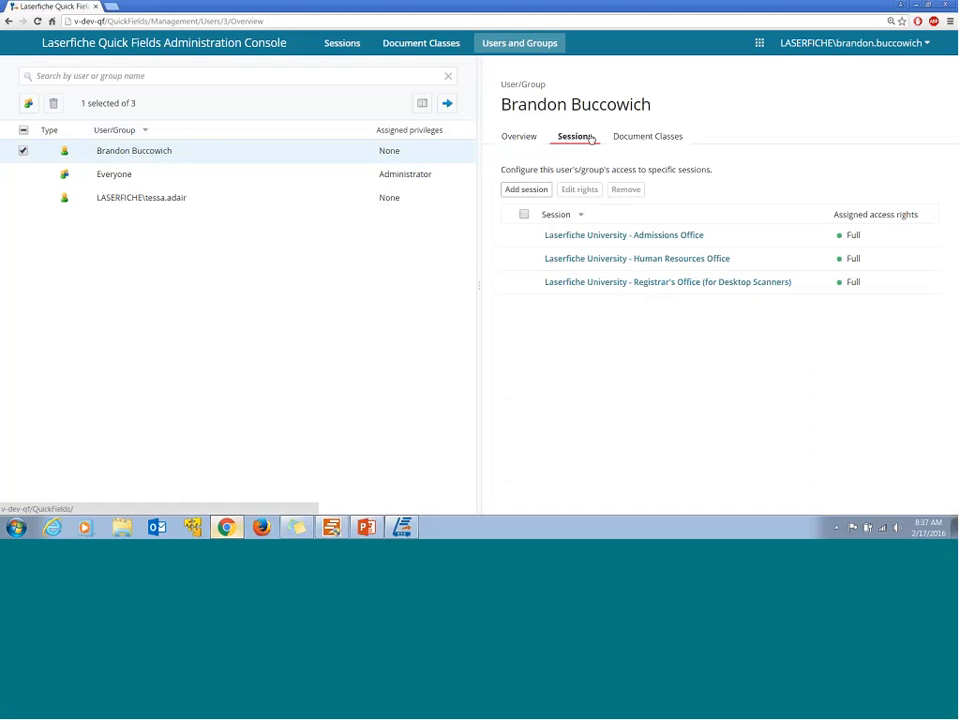
left_click(660, 137)
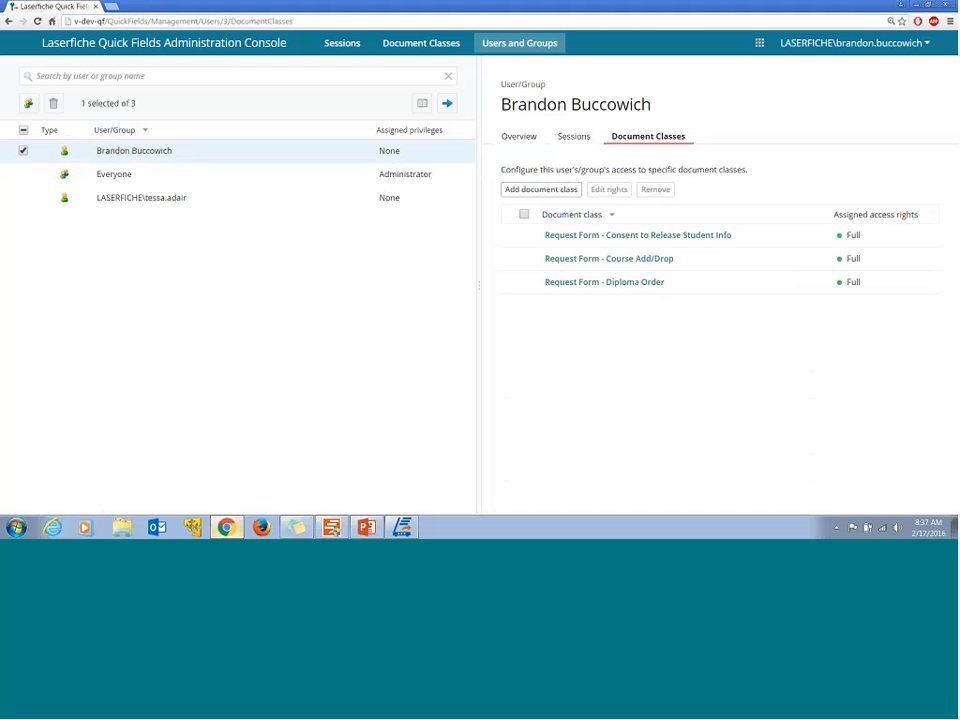
Link the Request Form - Diploma Order document class to the Registrar's Office (for Desktop Scanners) session
left_click(353, 47)
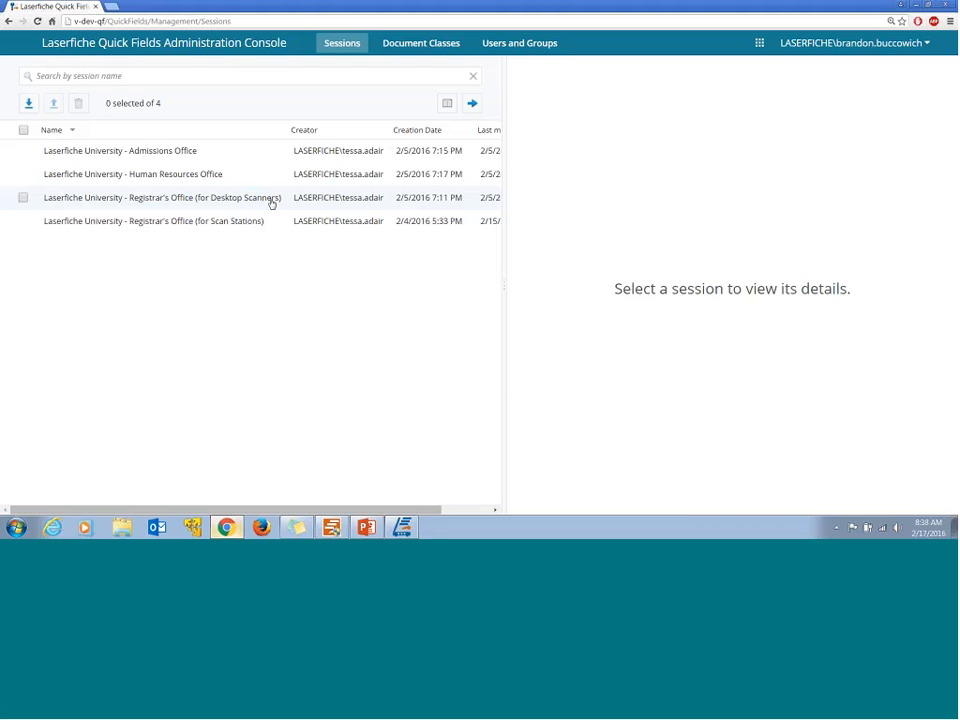
left_click(271, 200)
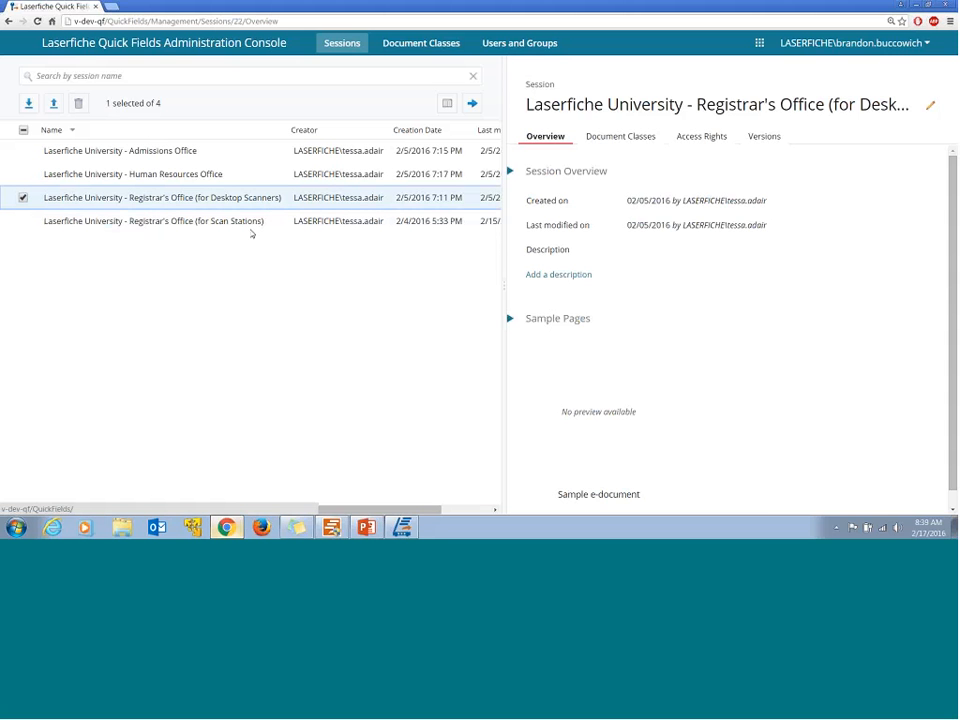
left_click(620, 137)
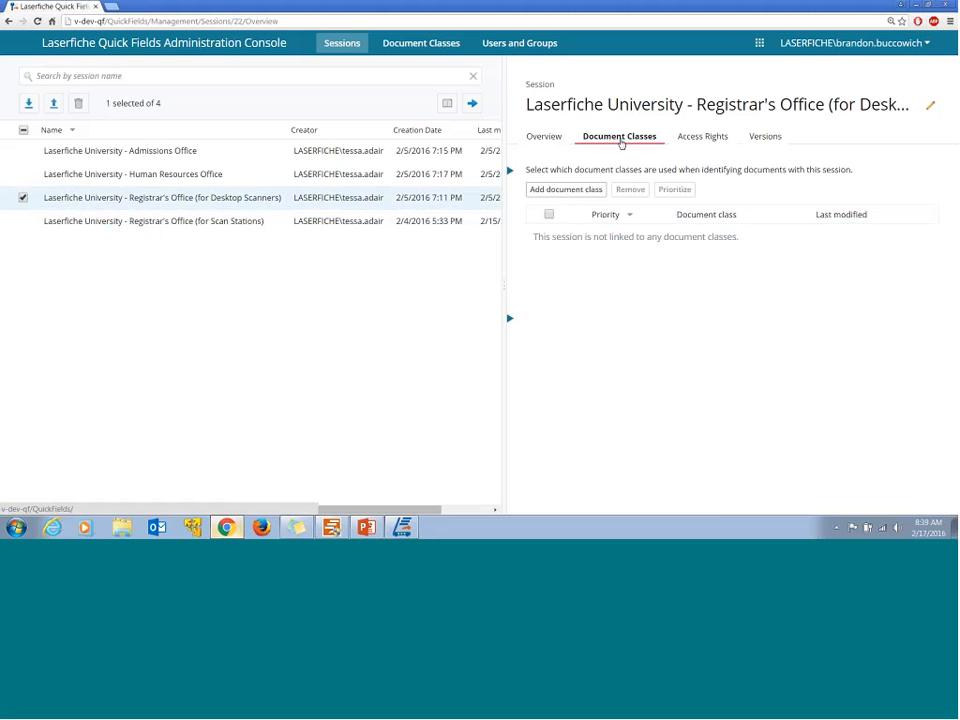
left_click(563, 190)
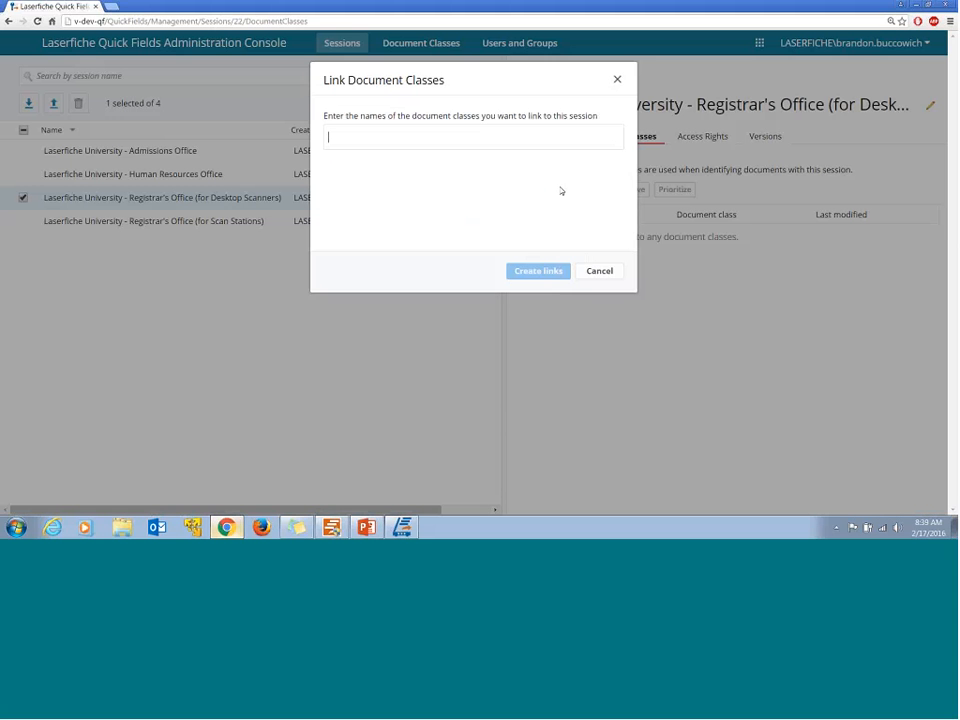
type("r")
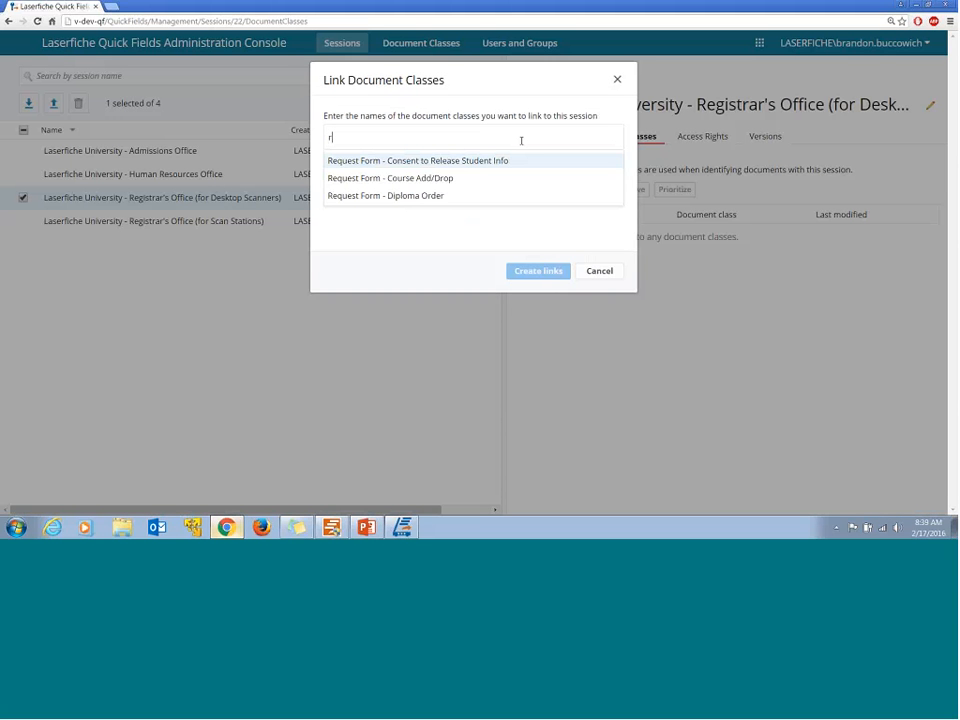
left_click(444, 196)
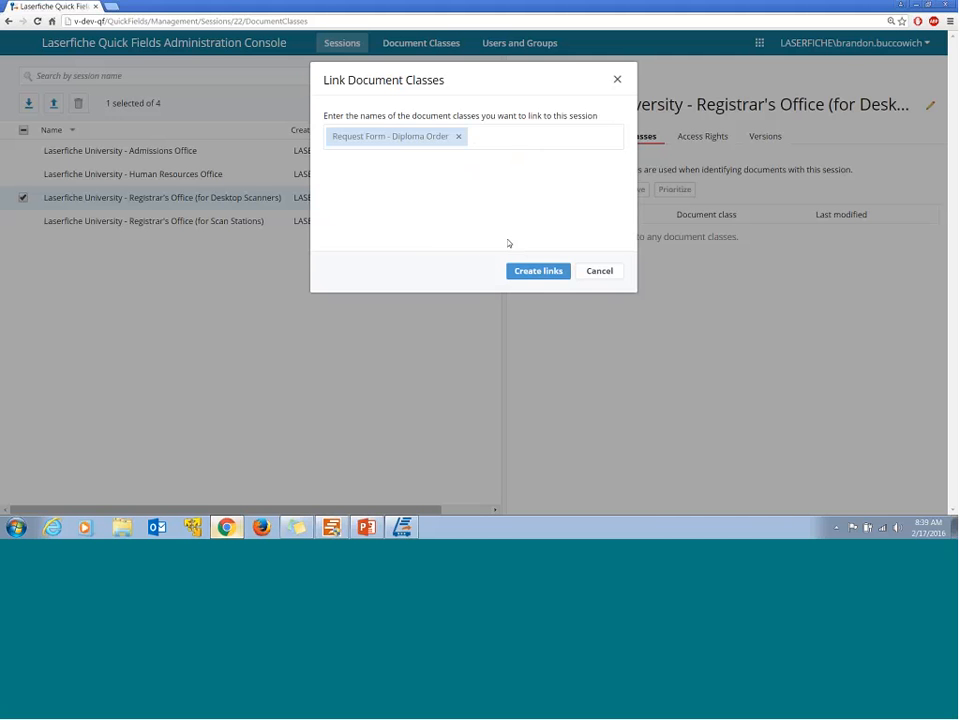
left_click(539, 272)
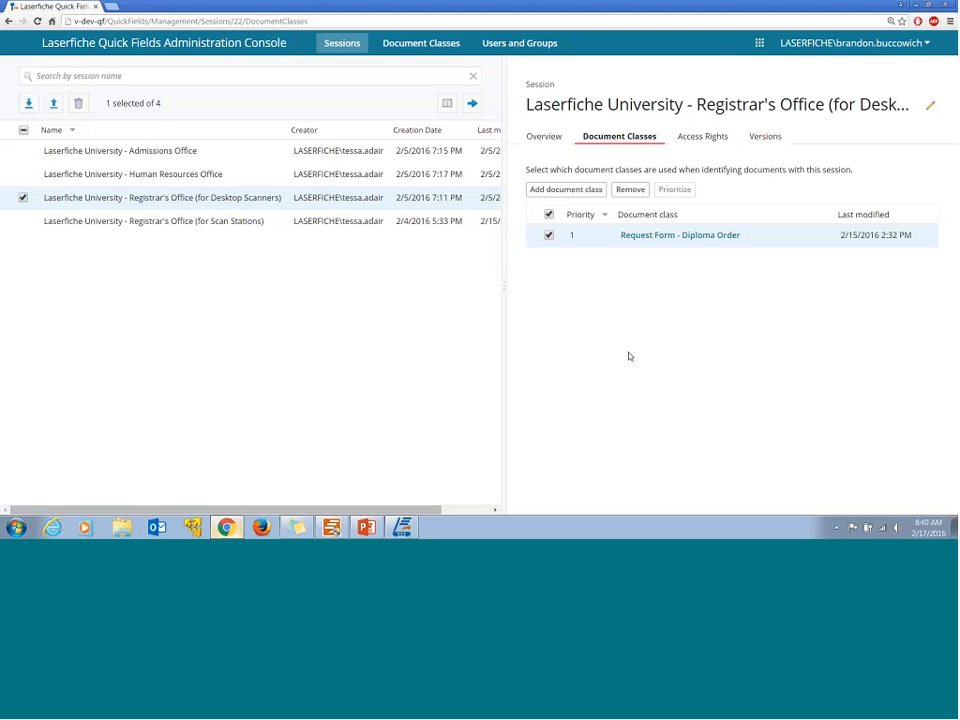
Switch to Quick Fields and limit Request Form - Diploma Order documents to 2 pages in its Last Page Identification
left_click(341, 529)
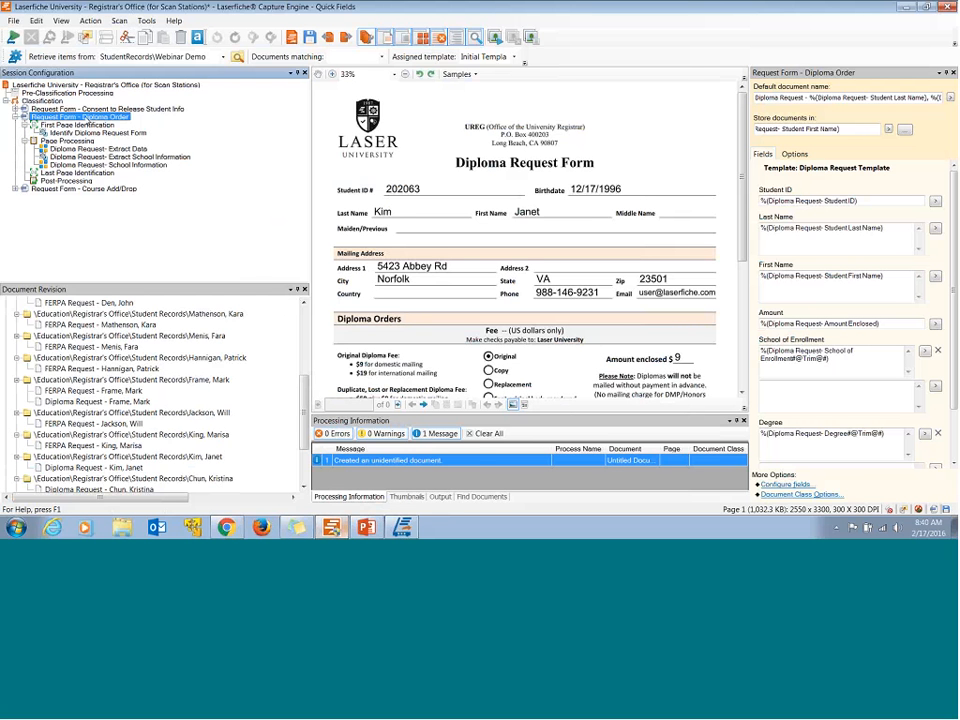
left_click(86, 117)
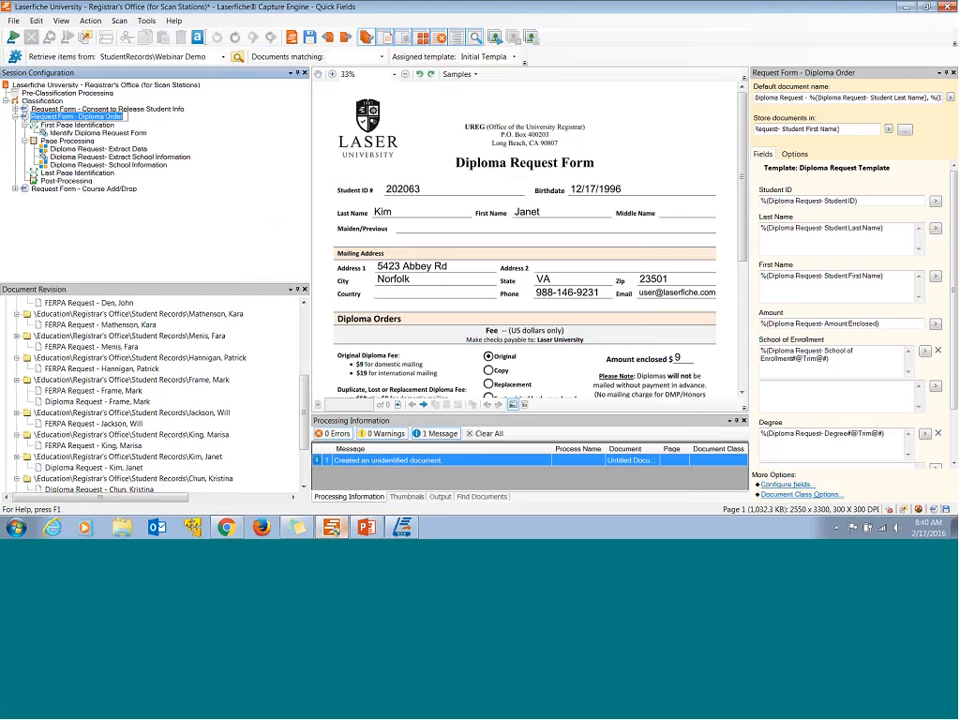
left_click(91, 174)
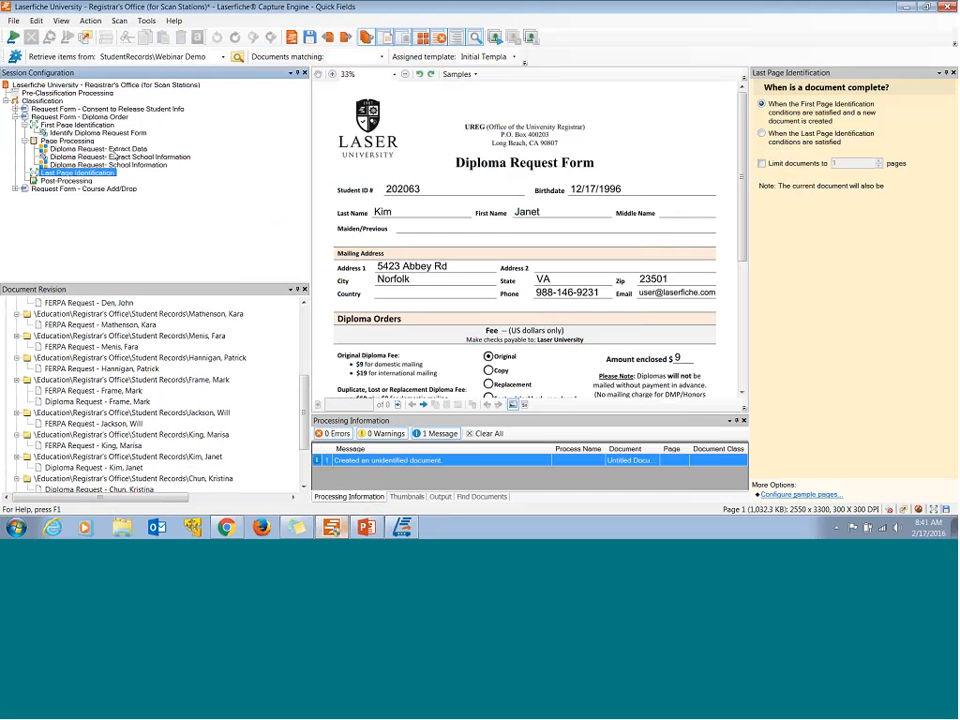
left_click(763, 163)
left_click(878, 160)
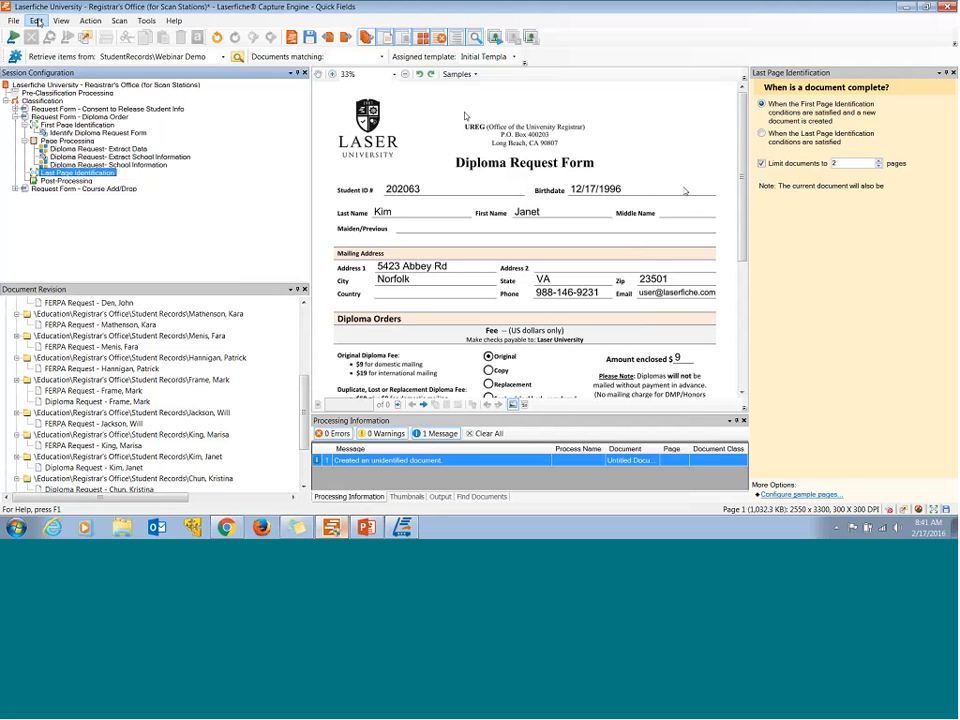
Publish the changes to the Registrar's Office (for Scan Stations) session and its three document classes to the Quick Fields Server
left_click(15, 21)
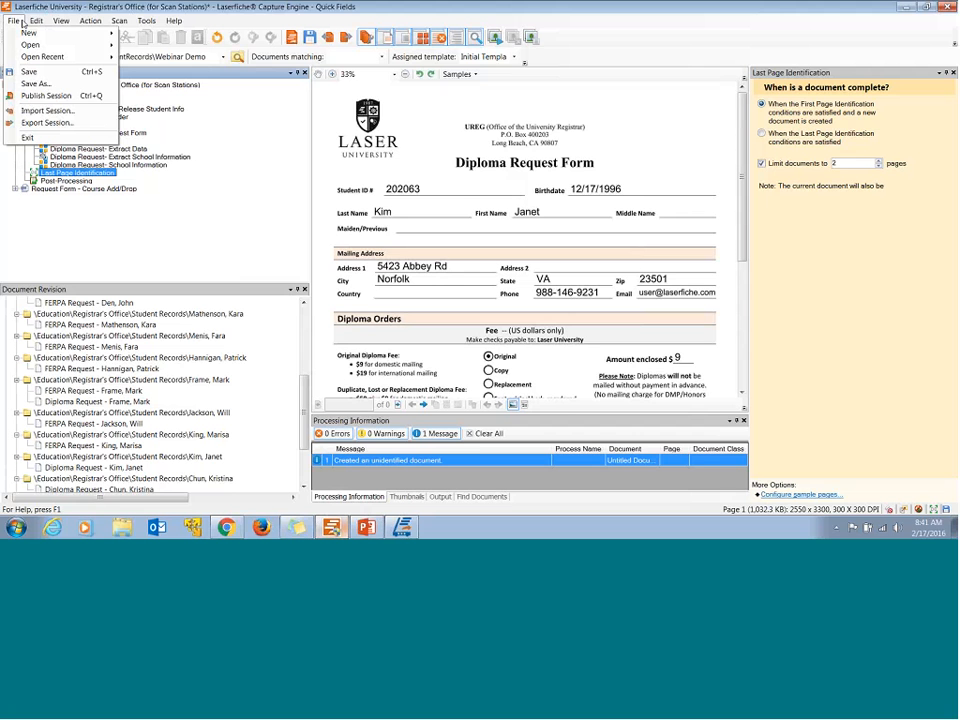
left_click(57, 96)
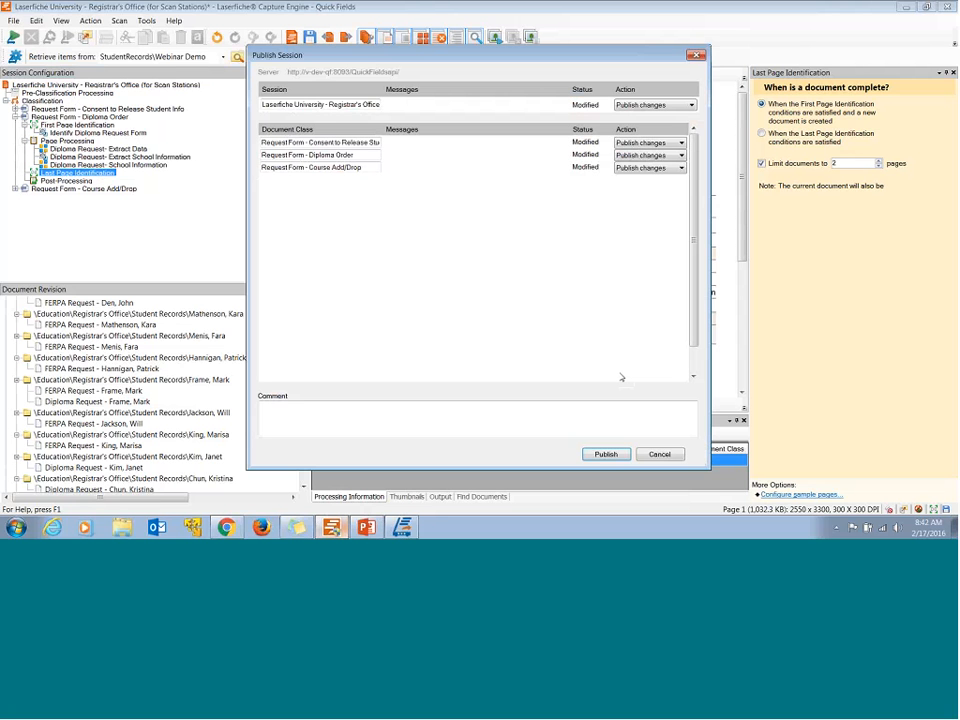
left_click(608, 454)
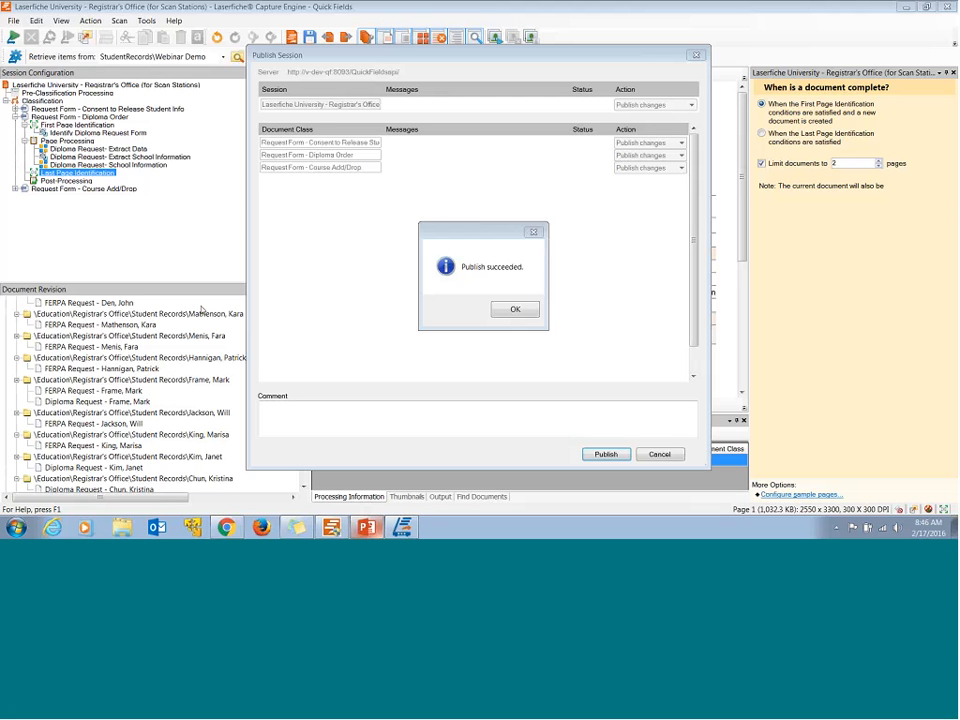
Switch to the PowerPoint presentation and find the Quick Fields 10 Summary slide among the slide thumbnails
left_click(367, 527)
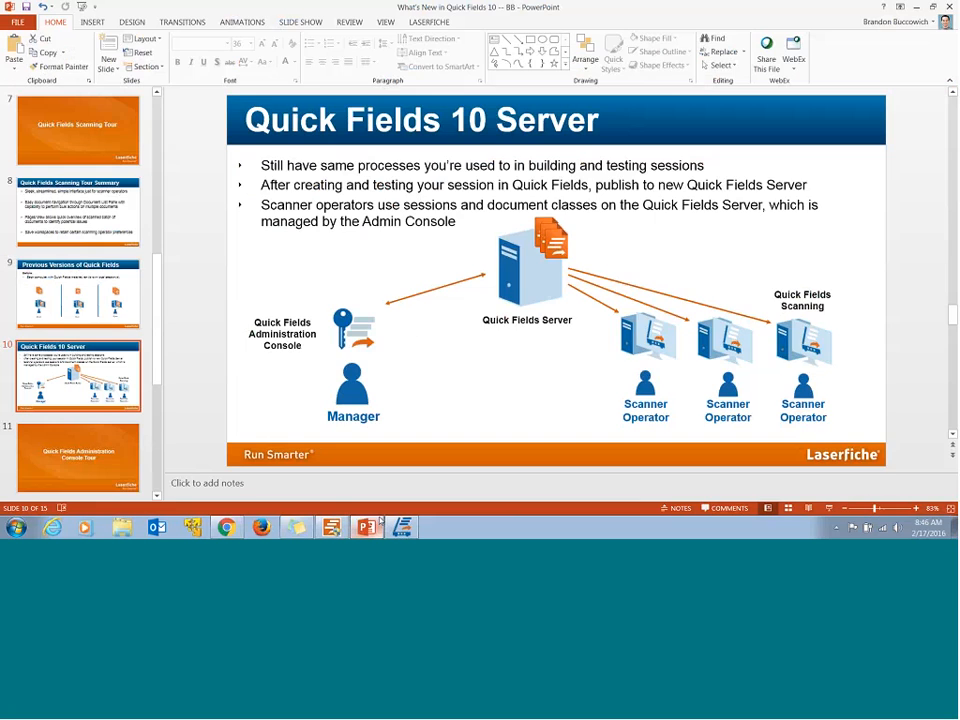
scroll(80, 386, "down", 3)
scroll(88, 432, "down", 3)
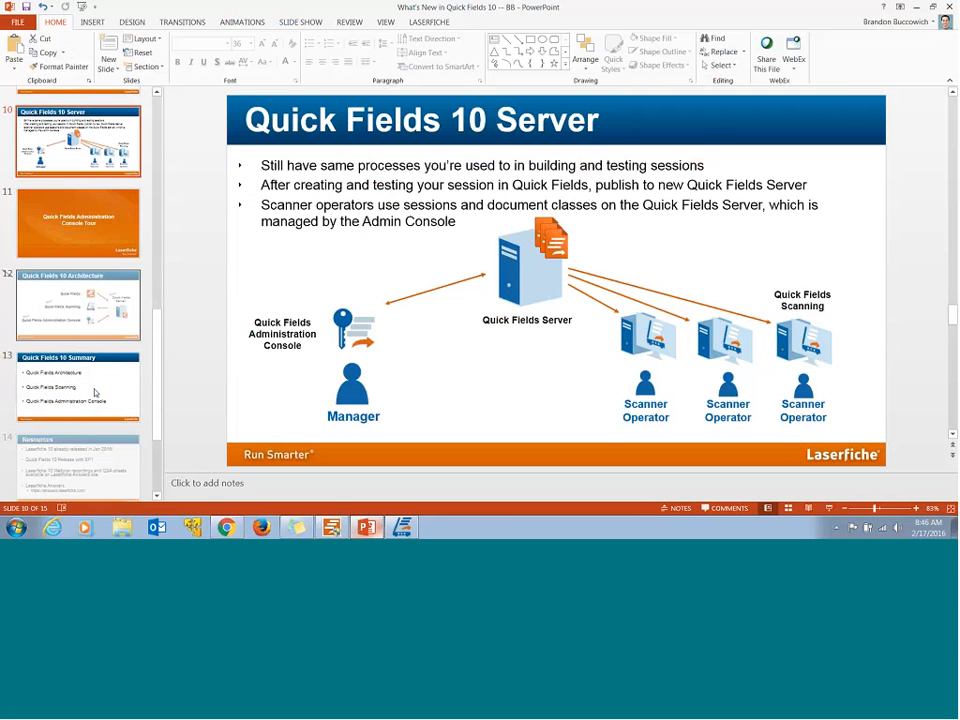